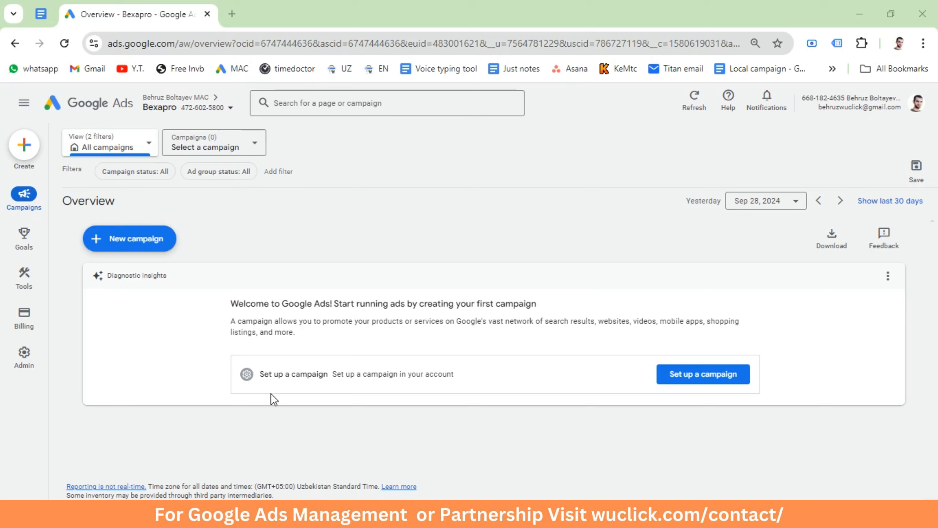
Step: Switch to the electrician test landing page and review its headline, contact form and call section
{"action": "key", "text": "alt+Tab"}
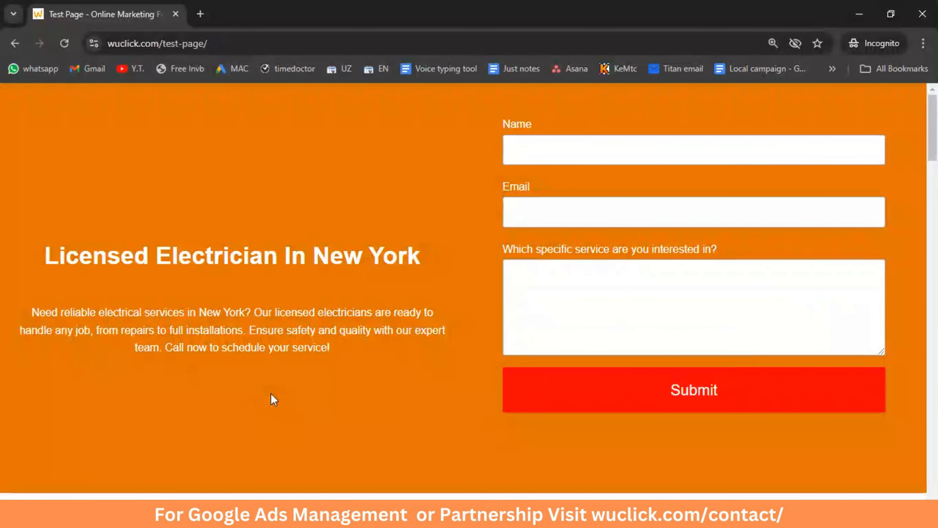
{"action": "left_click_drag", "start_coordinate": [27, 259], "coordinate": [423, 256]}
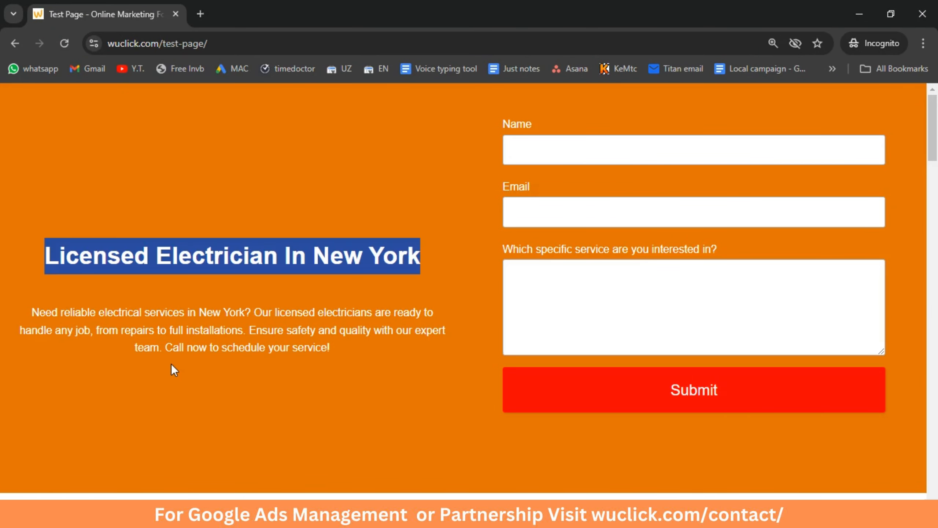
{"action": "left_click", "coordinate": [575, 184]}
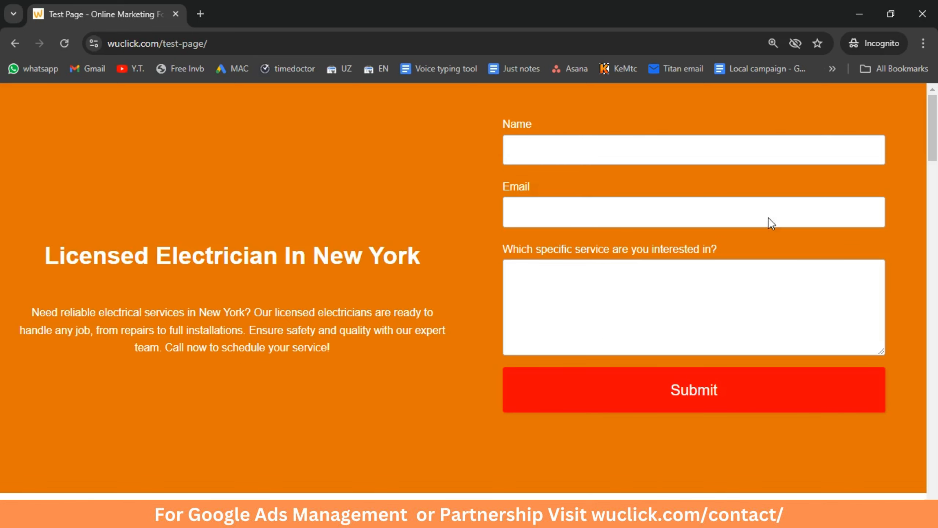
{"action": "scroll", "coordinate": [436, 380], "scroll_direction": "down", "scroll_amount": 10}
{"action": "scroll", "coordinate": [436, 379], "scroll_direction": "up", "scroll_amount": 8}
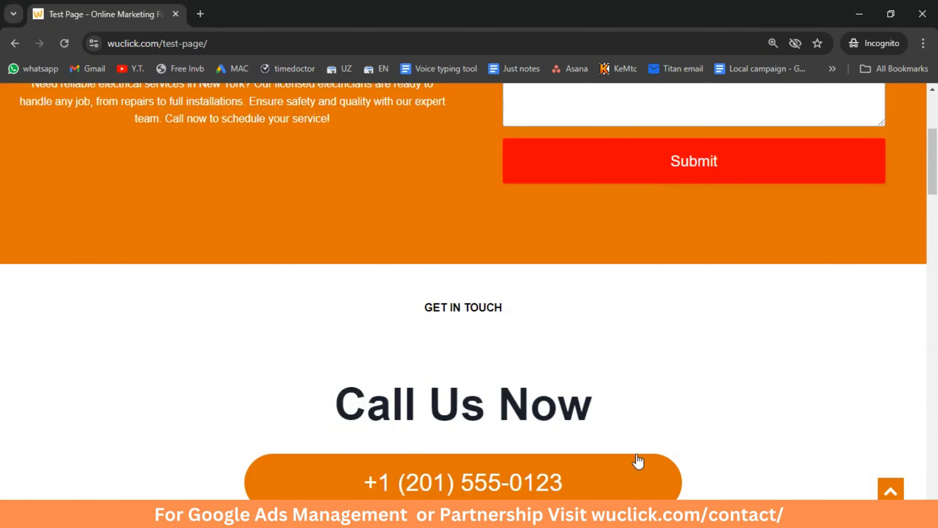
{"action": "scroll", "coordinate": [460, 469], "scroll_direction": "up", "scroll_amount": 1}
{"action": "scroll", "coordinate": [559, 283], "scroll_direction": "up", "scroll_amount": 4}
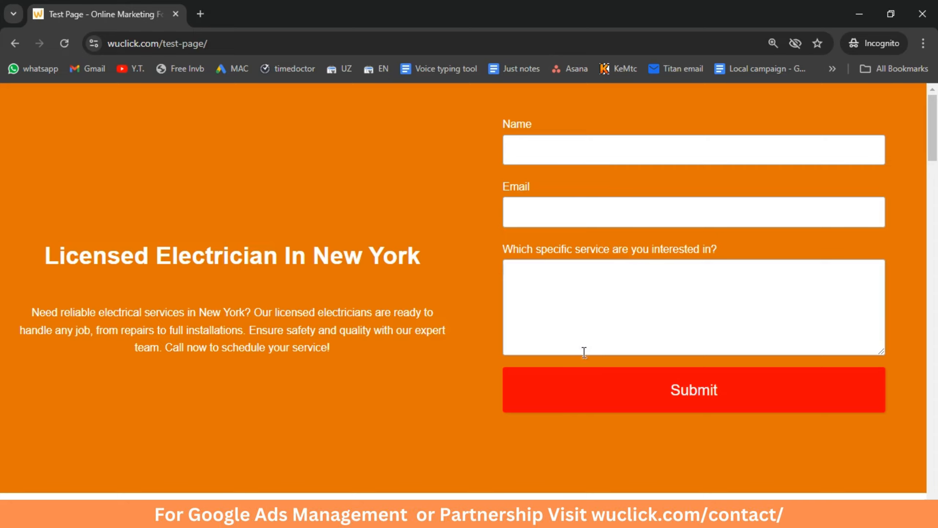
{"action": "scroll", "coordinate": [565, 362], "scroll_direction": "down", "scroll_amount": 7}
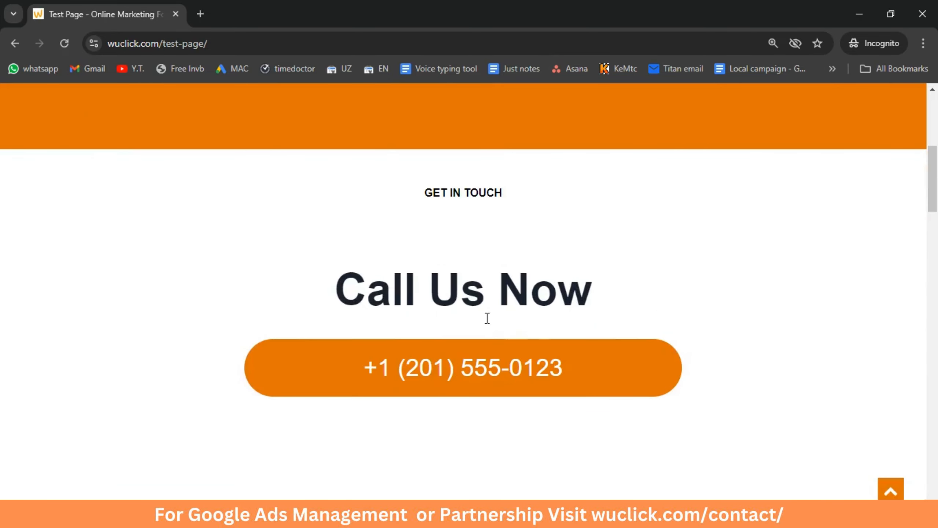
Step: Return to Google Ads and start a new Leads campaign of type Search, with website visits as the way to reach the goal
{"action": "key", "text": "alt+Tab"}
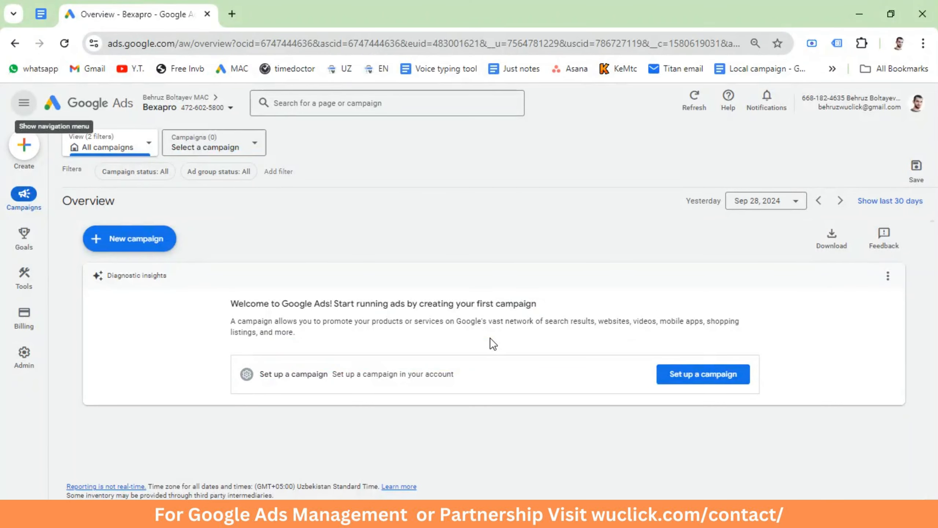
{"action": "left_click", "coordinate": [137, 242]}
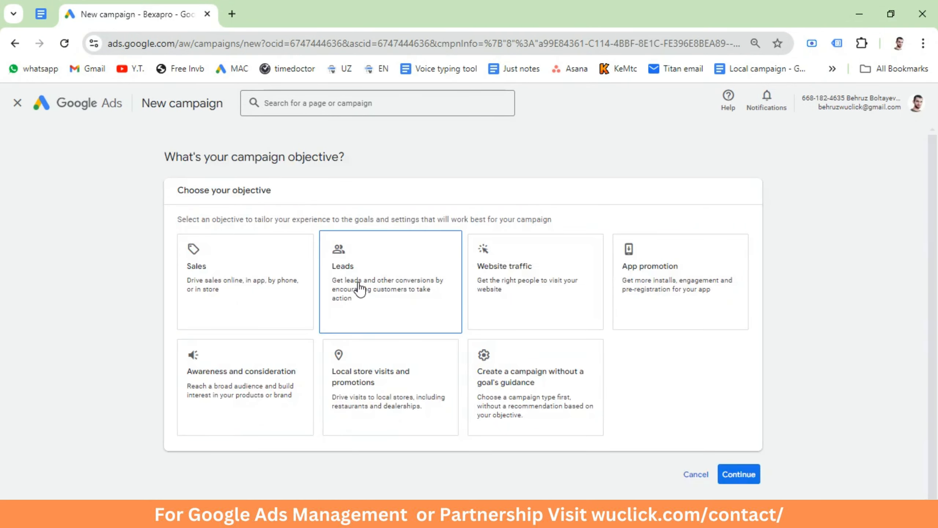
{"action": "left_click", "coordinate": [358, 284]}
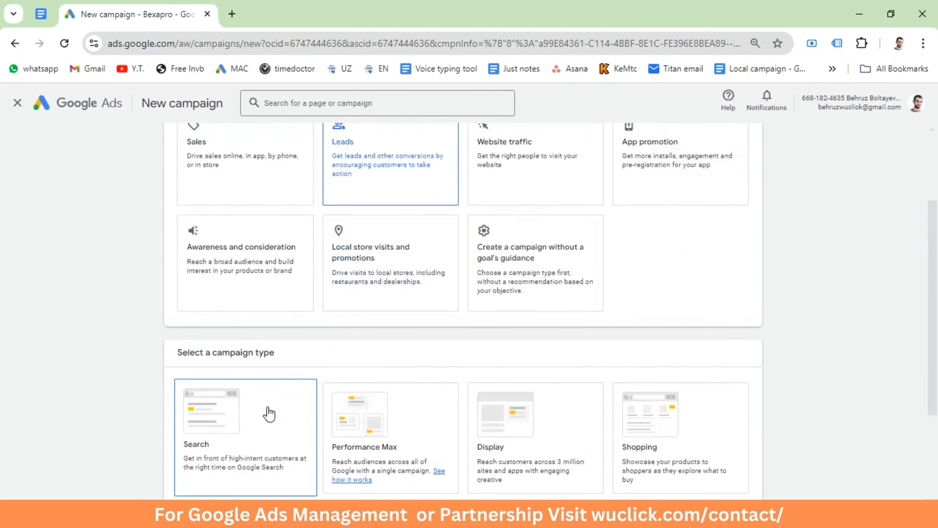
{"action": "left_click", "coordinate": [251, 280]}
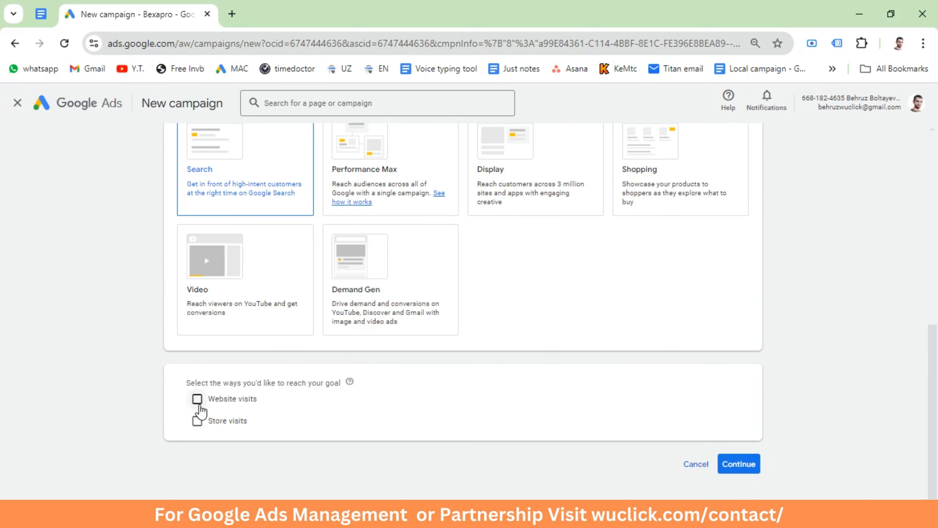
{"action": "left_click", "coordinate": [197, 399]}
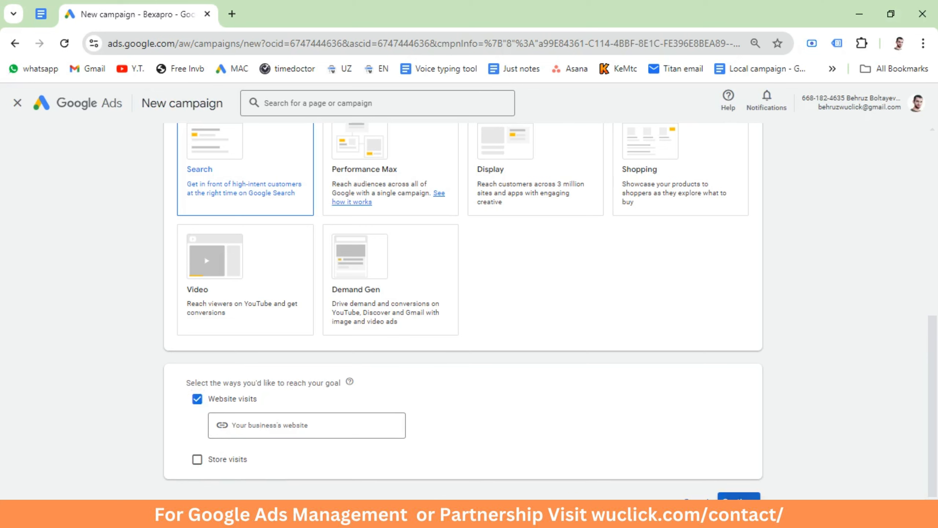
{"action": "left_click", "coordinate": [739, 497]}
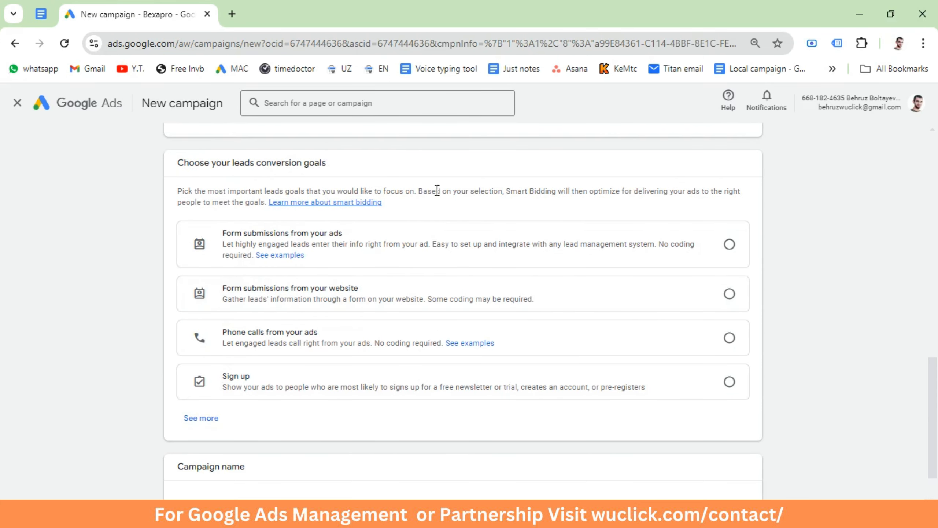
Step: Choose phone calls from your ads as the leads conversion goal and name the campaign Leads-Search
{"action": "left_click", "coordinate": [731, 246]}
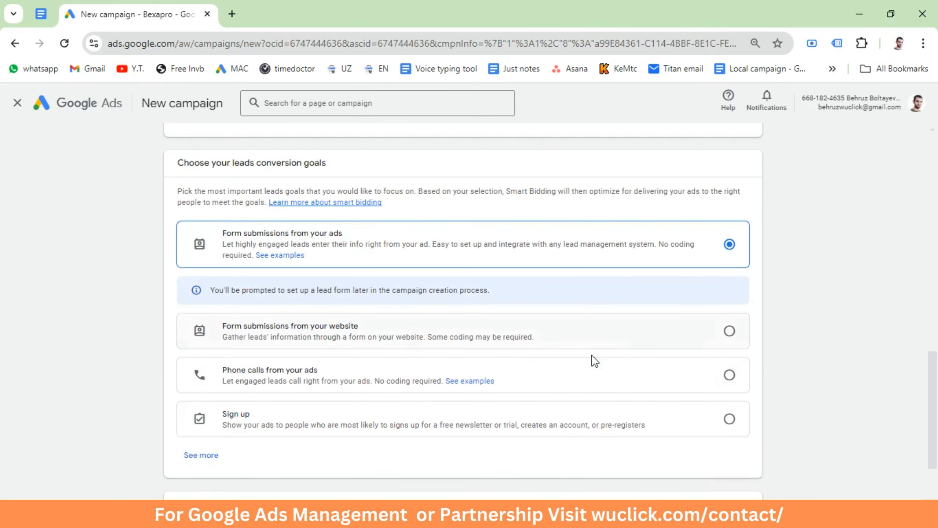
{"action": "left_click", "coordinate": [731, 376]}
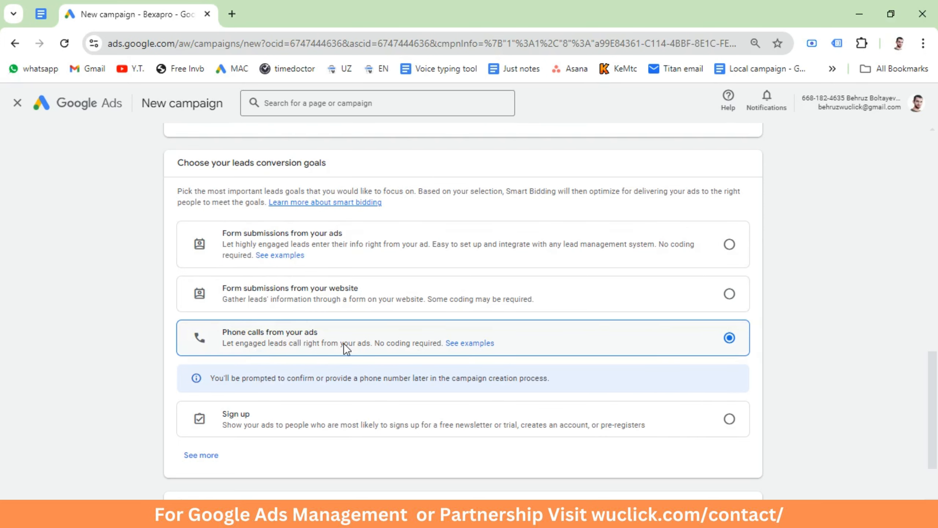
{"action": "scroll", "coordinate": [343, 343], "scroll_direction": "down", "scroll_amount": 4}
{"action": "left_click", "coordinate": [252, 393]}
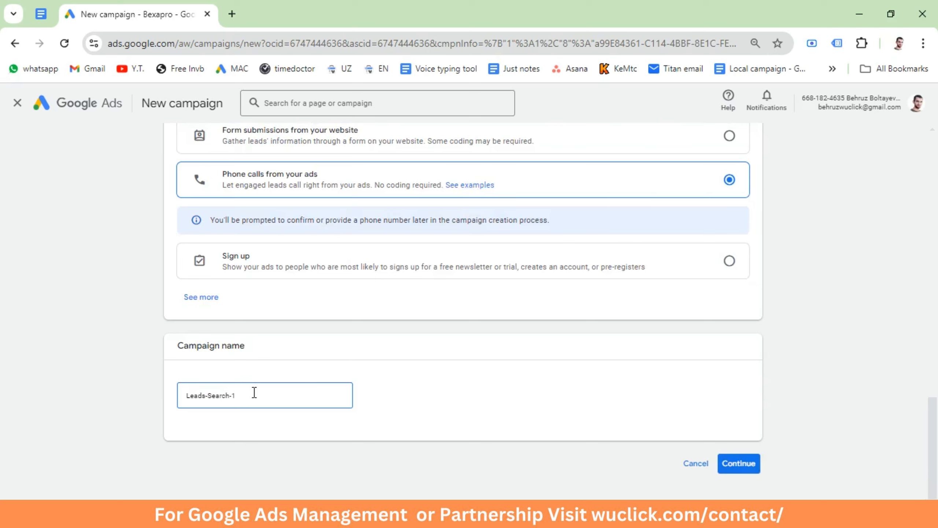
{"action": "key", "text": "BackSpace"}
{"action": "key", "text": "BackSpace"}
Step: Continue with a new campaign draft and set its bidding focus to Clicks
{"action": "left_click", "coordinate": [755, 465]}
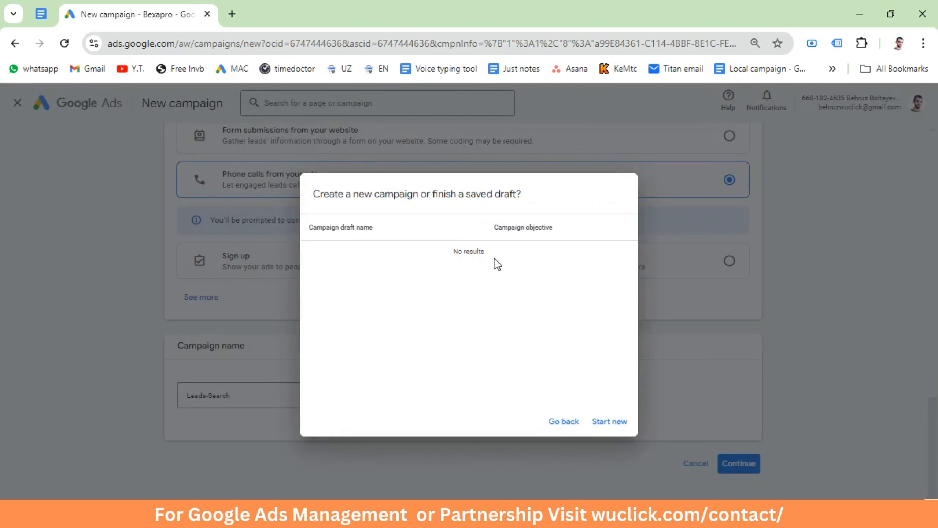
{"action": "left_click", "coordinate": [609, 422]}
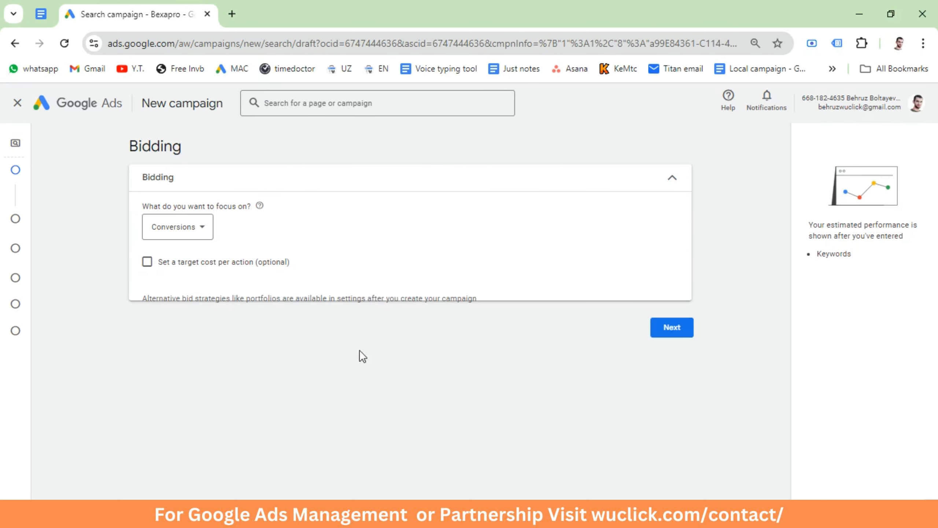
{"action": "left_click", "coordinate": [186, 232]}
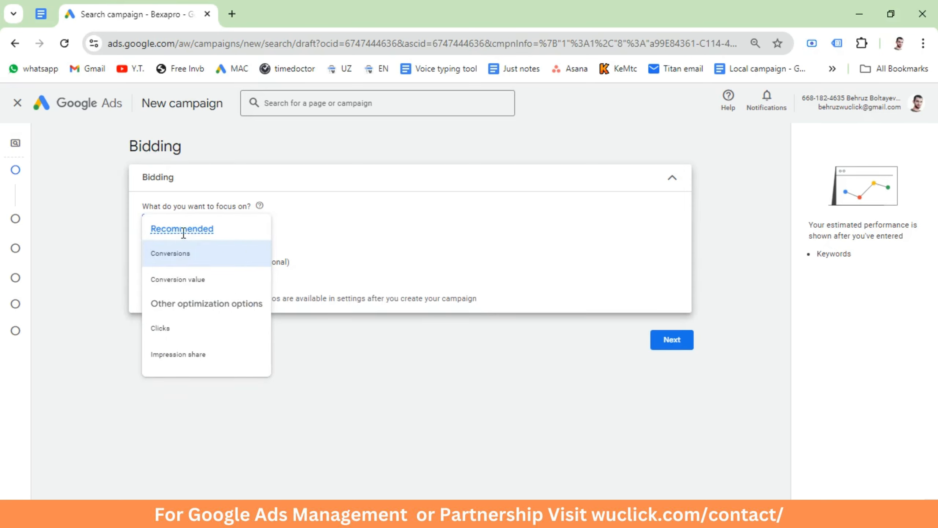
{"action": "left_click", "coordinate": [170, 330]}
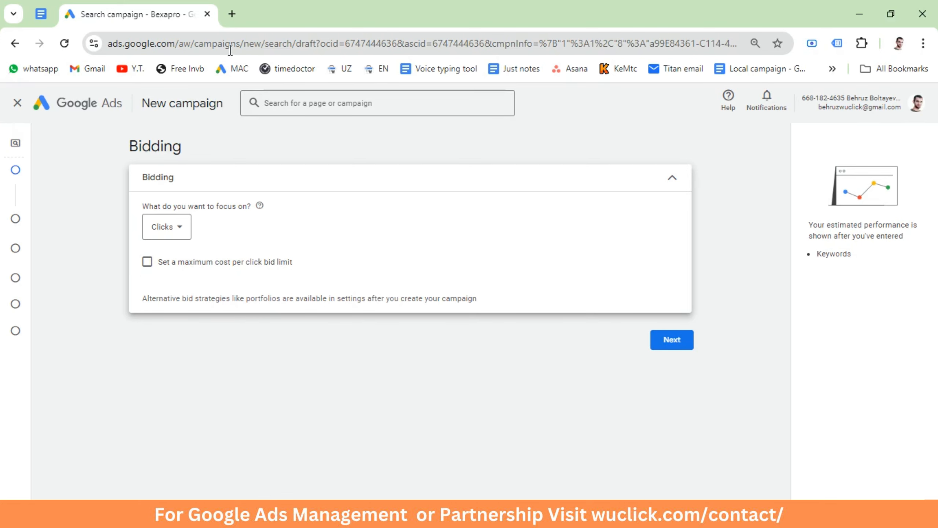
Step: Open Keyword Planner in a separate Google Ads browser tab and start discovering new keywords
{"action": "left_click", "coordinate": [234, 15]}
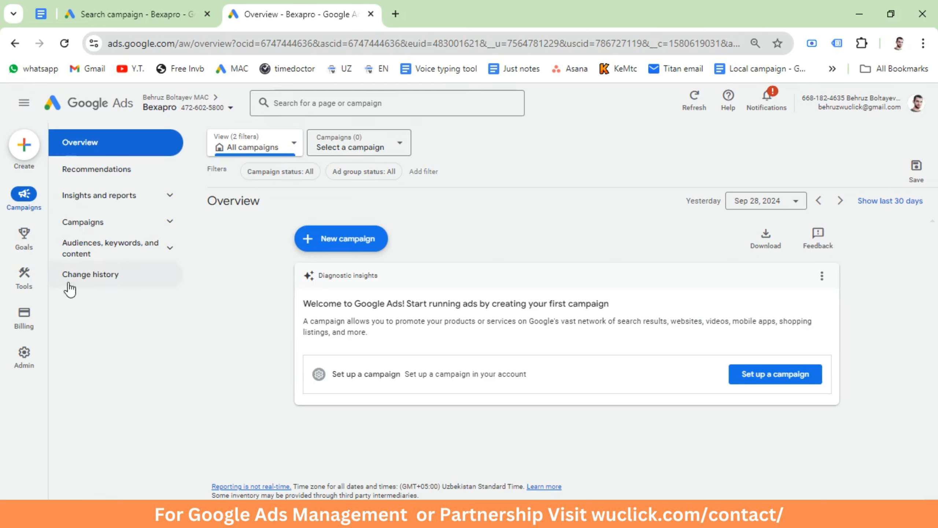
{"action": "mouse_move", "coordinate": [23, 291]}
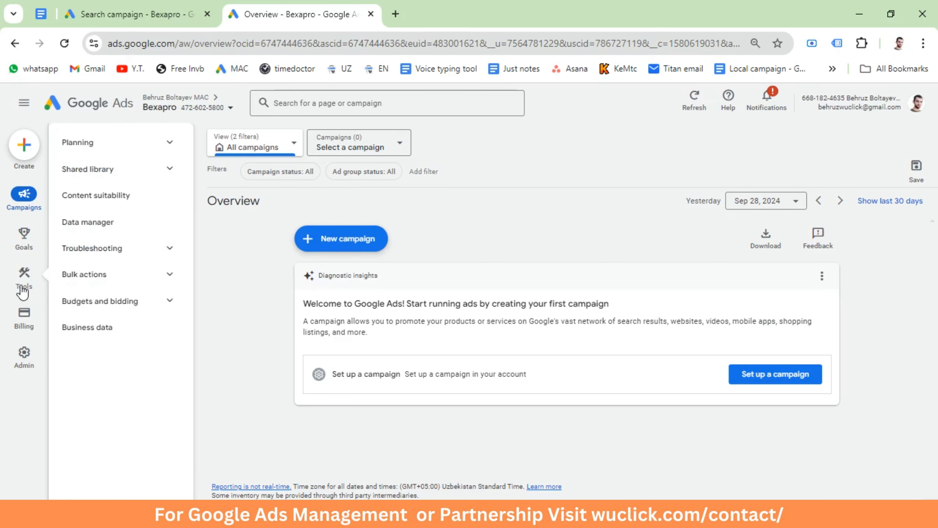
{"action": "left_click", "coordinate": [95, 146]}
{"action": "left_click", "coordinate": [102, 171]}
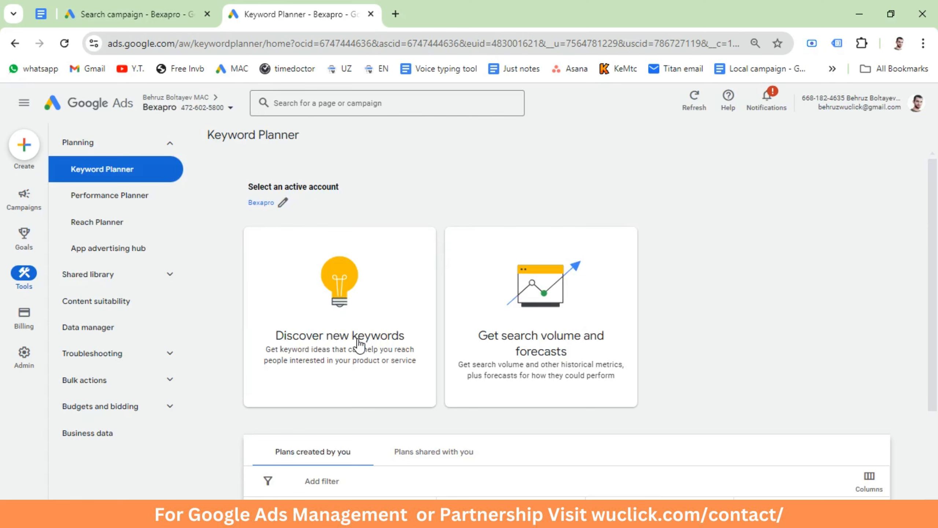
{"action": "left_click", "coordinate": [360, 351]}
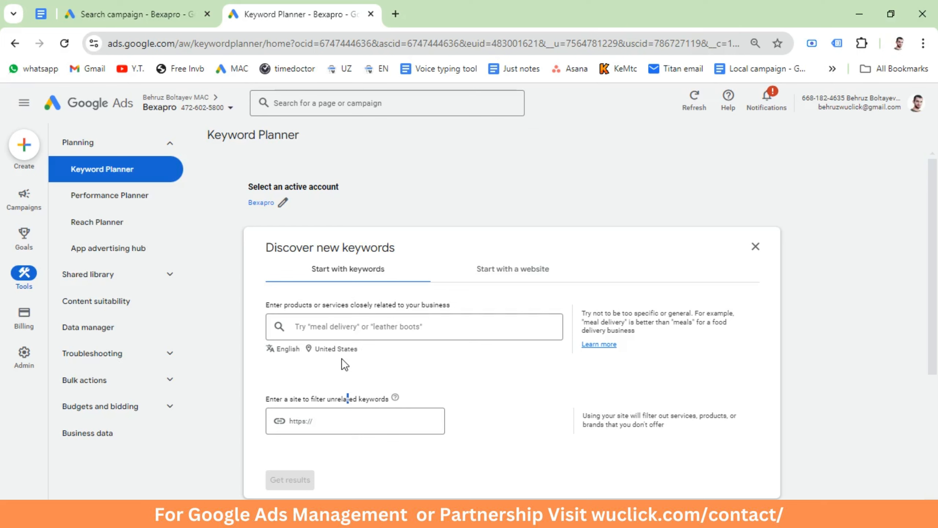
Step: Replace the United States country target with New York, United States state as the keyword research location
{"action": "left_click", "coordinate": [333, 348]}
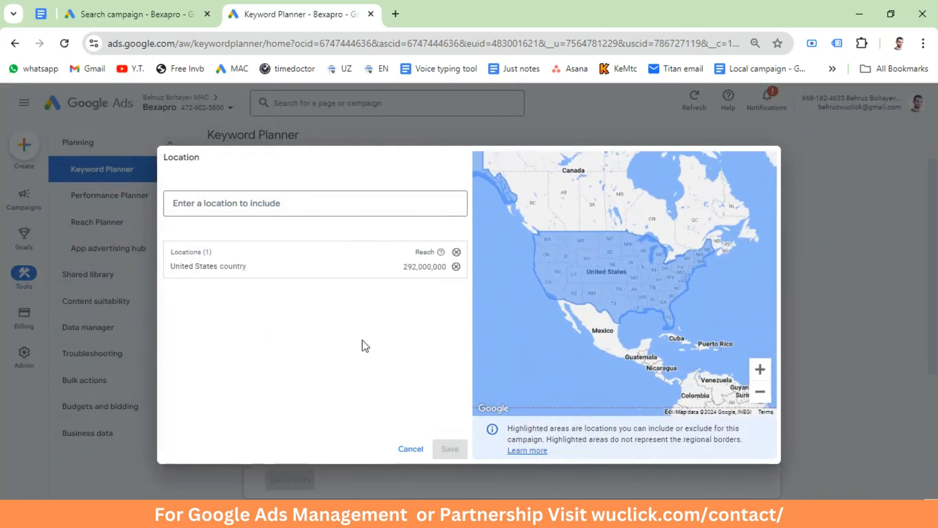
{"action": "left_click", "coordinate": [376, 204]}
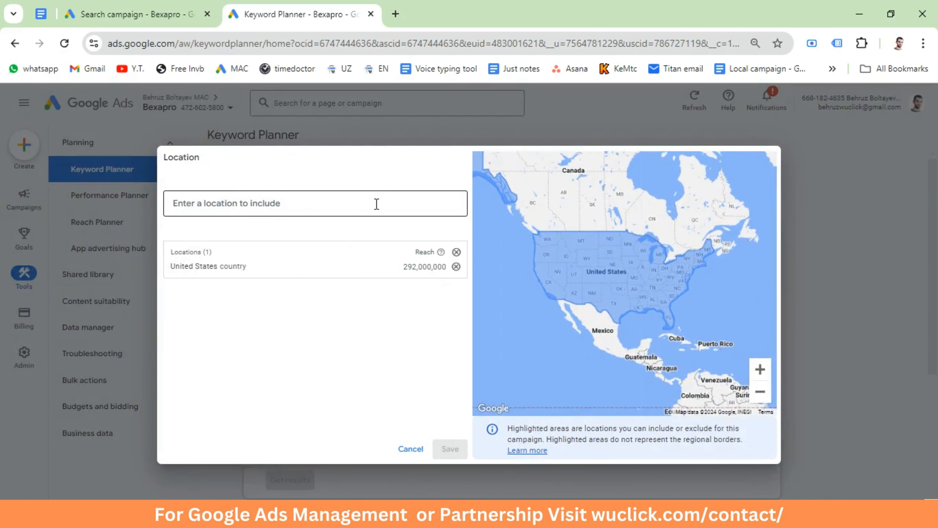
{"action": "type", "text": "new"}
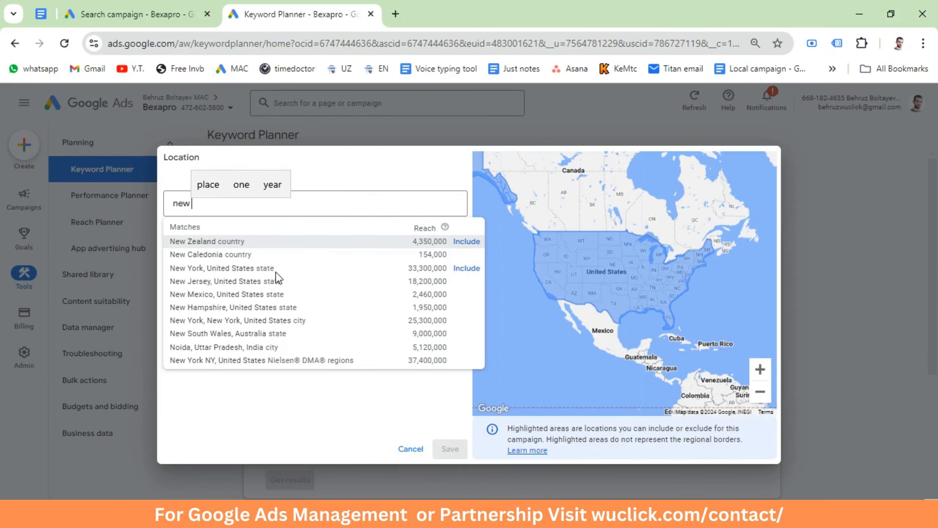
{"action": "left_click", "coordinate": [466, 268]}
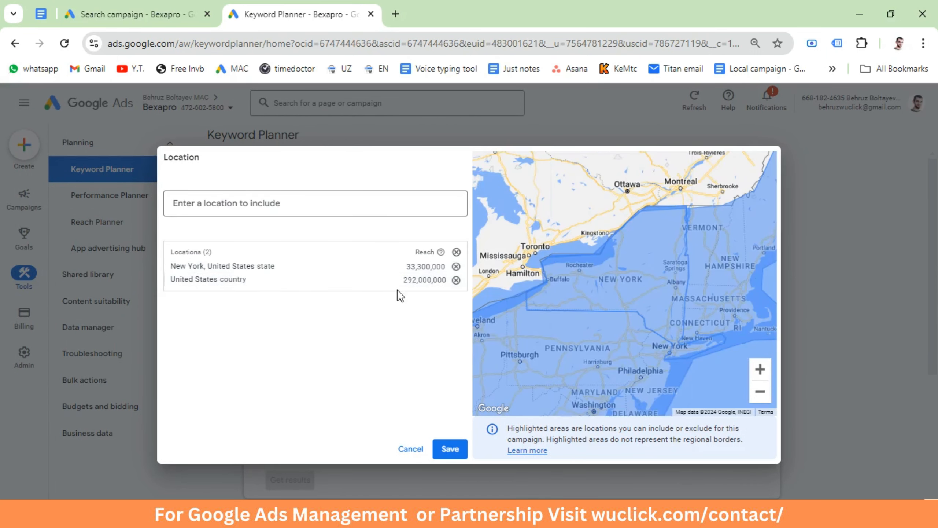
{"action": "left_click", "coordinate": [456, 279]}
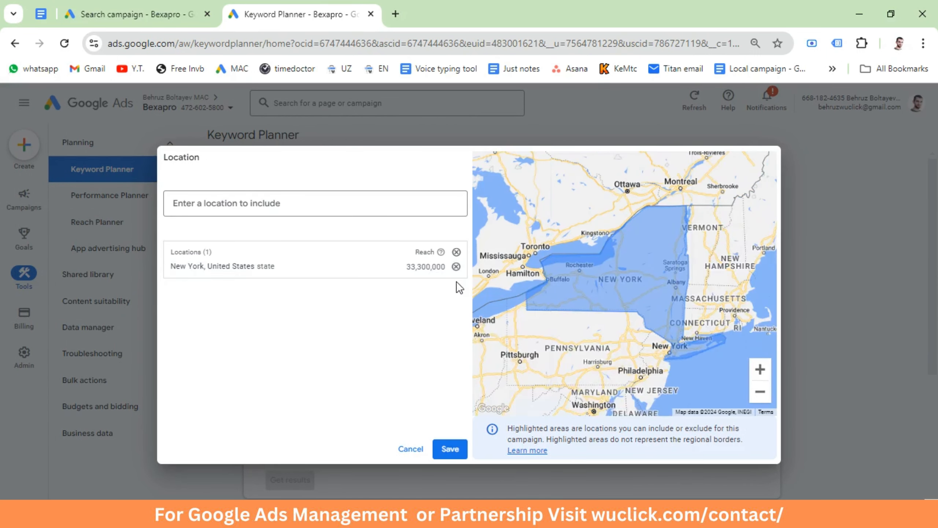
{"action": "left_click", "coordinate": [448, 449]}
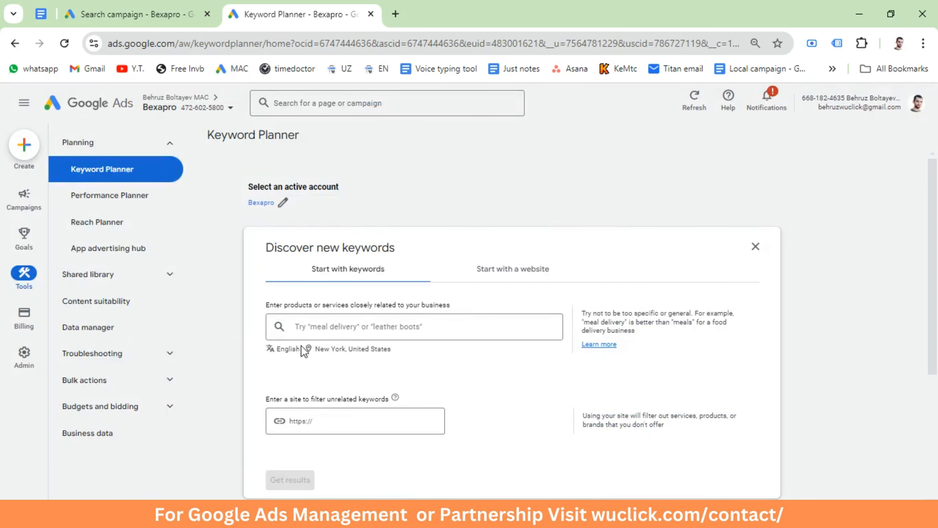
Step: Get keyword ideas for the terms "electricians near me" and "electricians in nyc"
{"action": "left_click", "coordinate": [313, 328]}
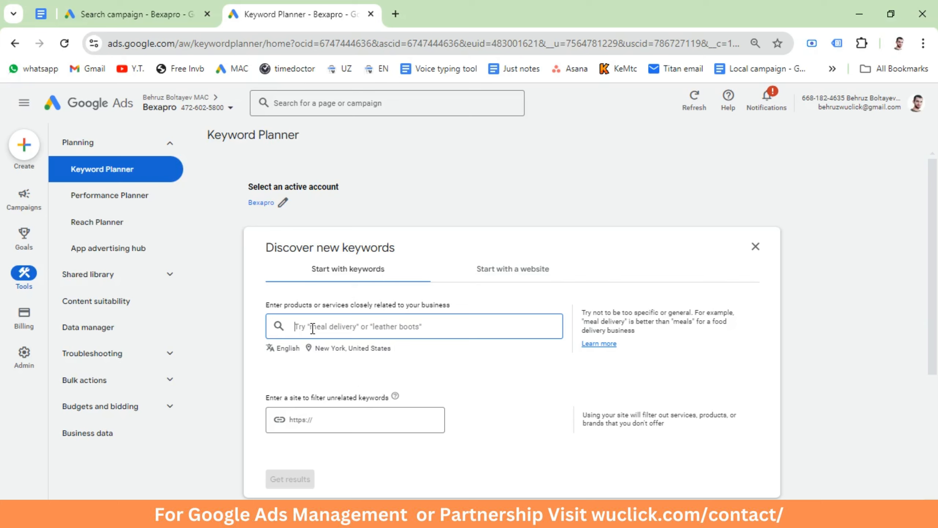
{"action": "type", "text": "ele"}
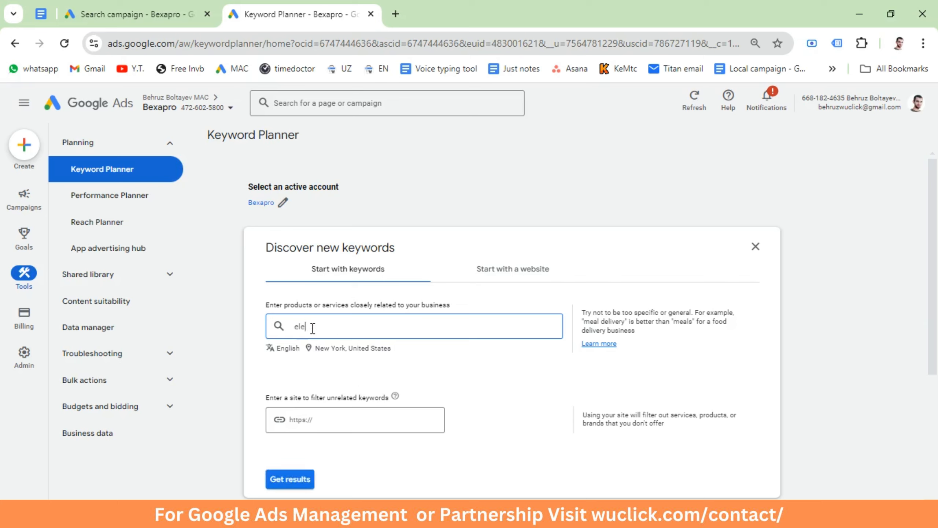
{"action": "type", "text": "ctricians near me"}
{"action": "key", "text": "Return"}
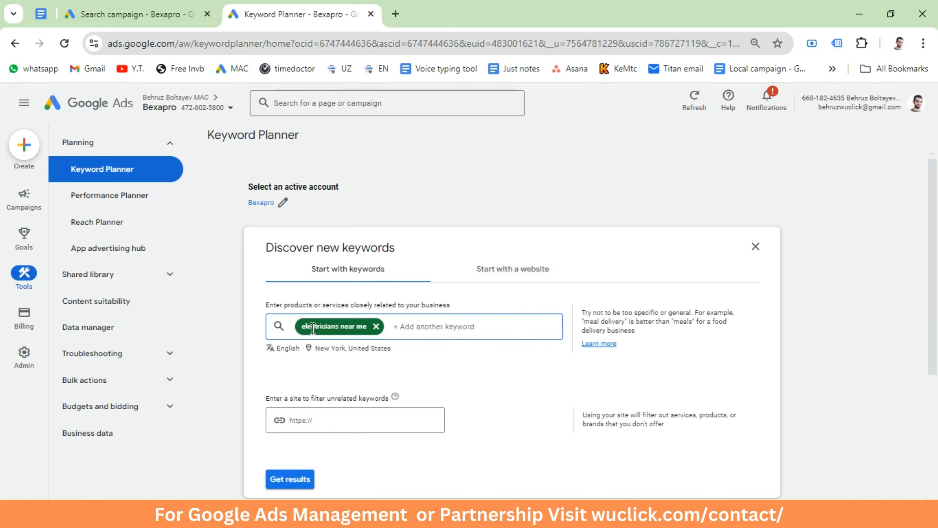
{"action": "type", "text": "electr"}
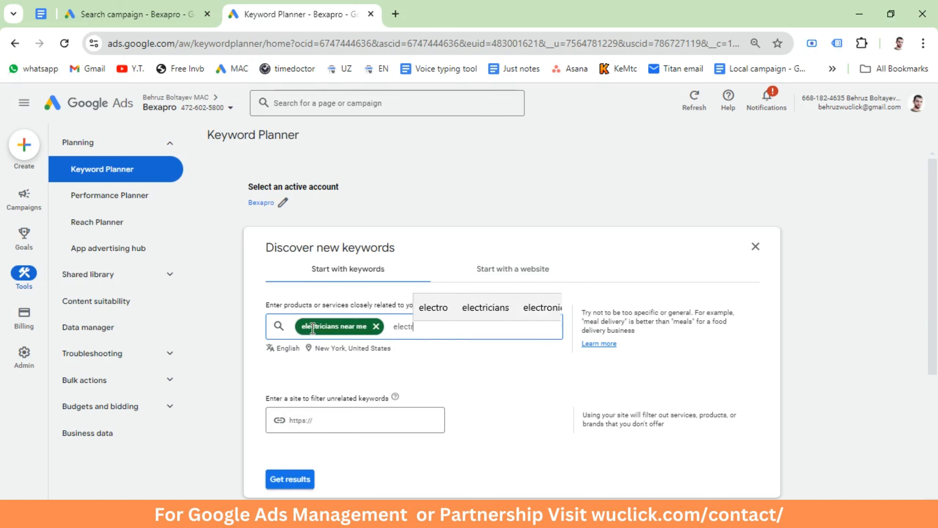
{"action": "type", "text": "icians in "}
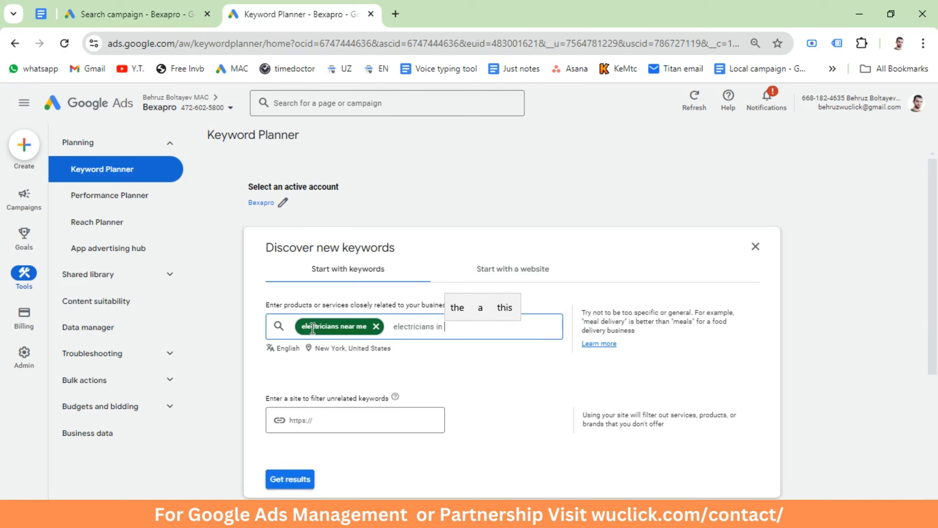
{"action": "type", "text": "nyc"}
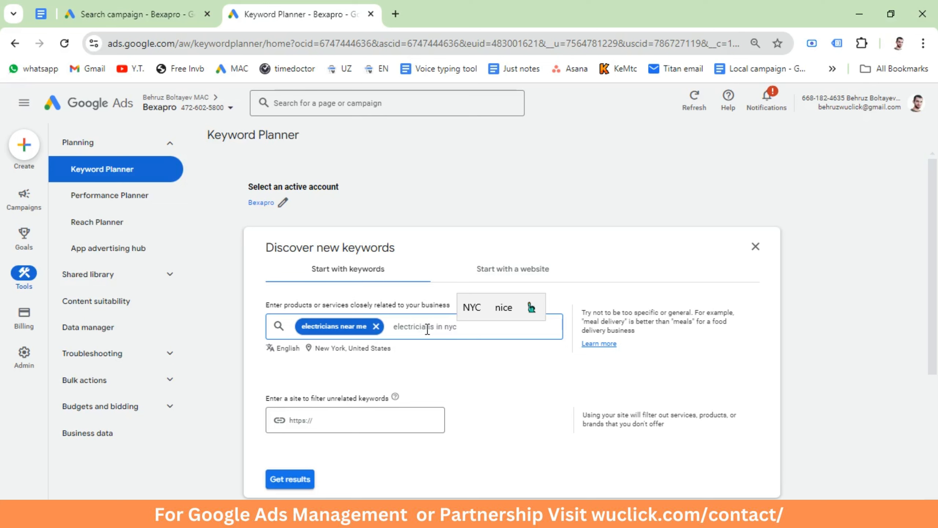
{"action": "key", "text": "Return"}
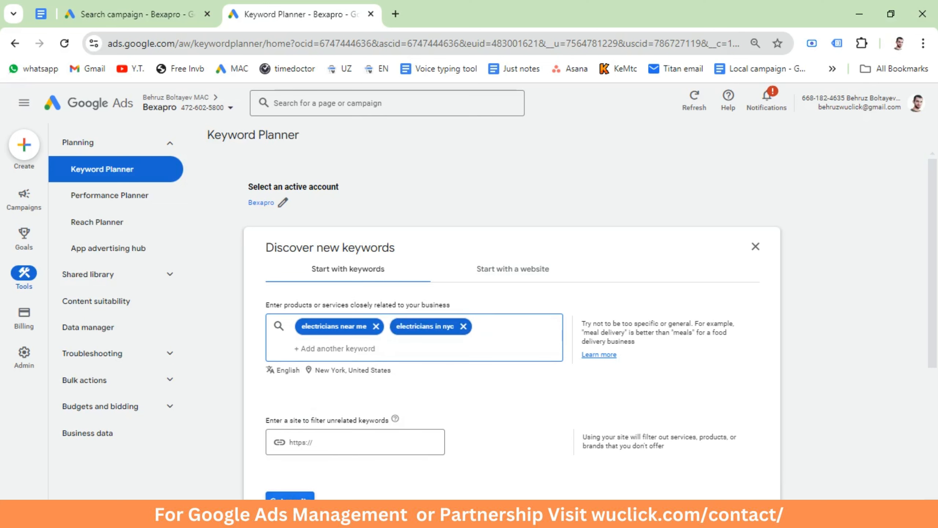
{"action": "left_click", "coordinate": [290, 497]}
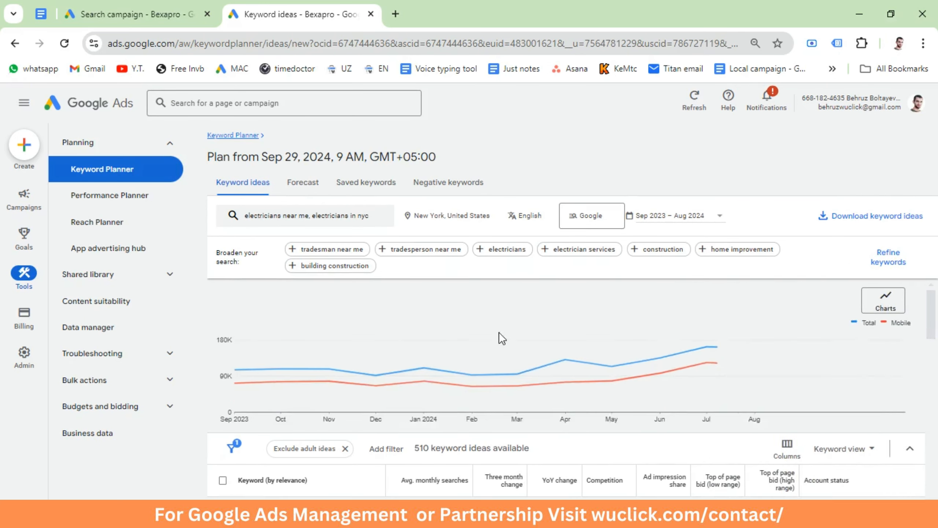
Step: Select both entered keywords plus the near-me ideas for emergency electrician, electrical contractors, residential electricians, electric companies and electrical services
{"action": "scroll", "coordinate": [443, 363], "scroll_direction": "down", "scroll_amount": 3}
{"action": "left_click", "coordinate": [223, 416]}
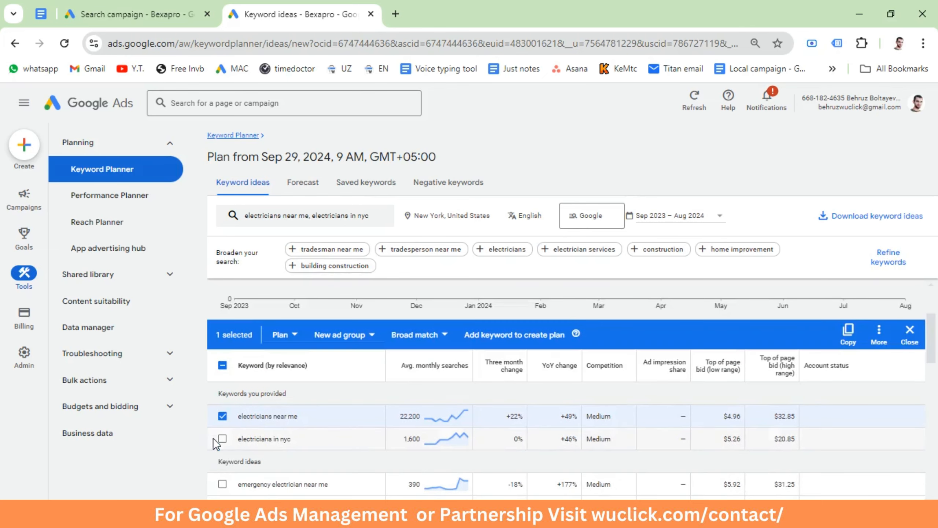
{"action": "left_click", "coordinate": [222, 438]}
{"action": "scroll", "coordinate": [229, 441], "scroll_direction": "down", "scroll_amount": 3}
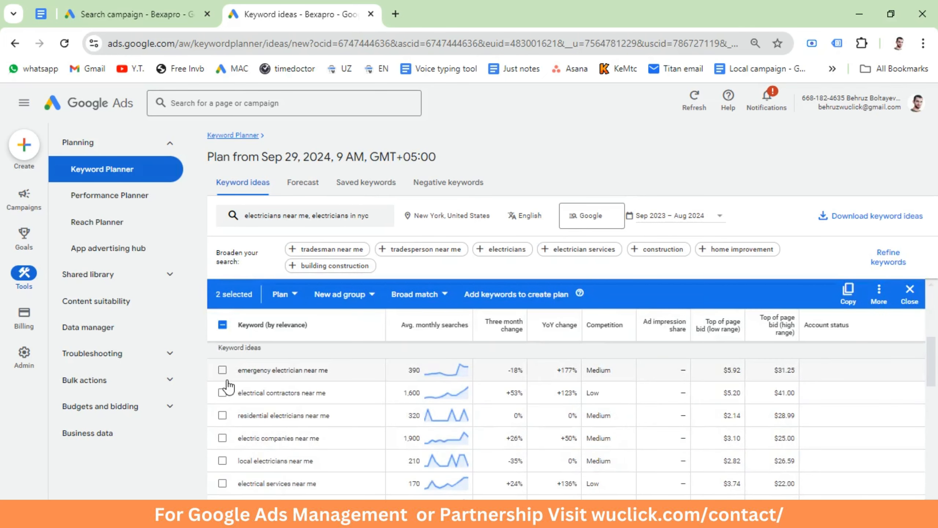
{"action": "left_click", "coordinate": [223, 370]}
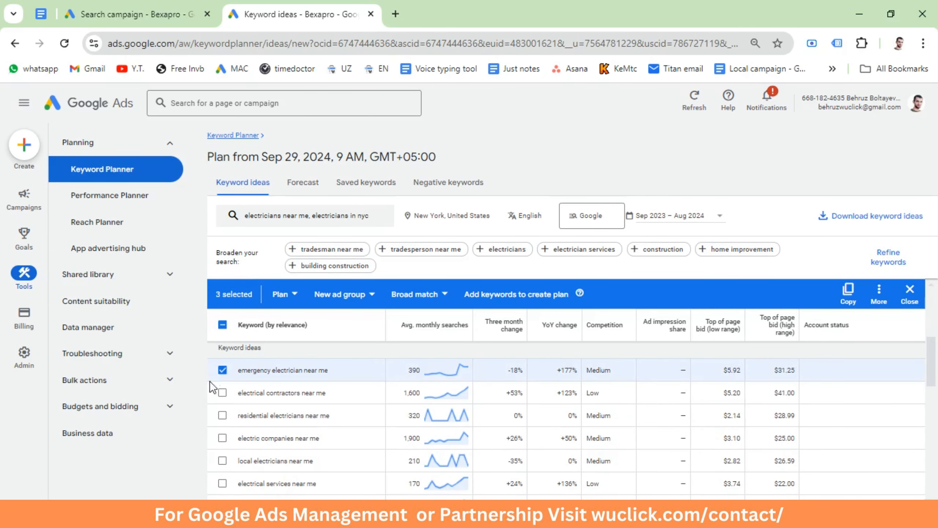
{"action": "left_click", "coordinate": [223, 392]}
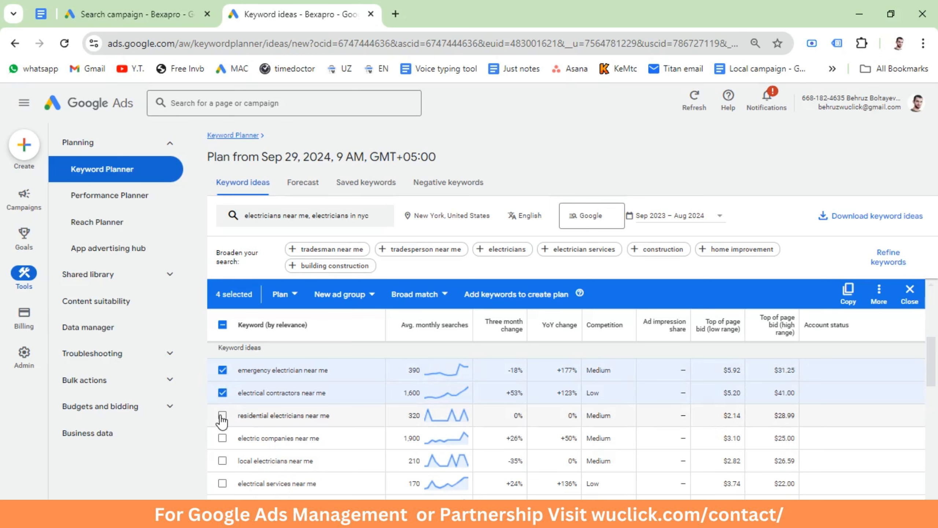
{"action": "left_click", "coordinate": [223, 415]}
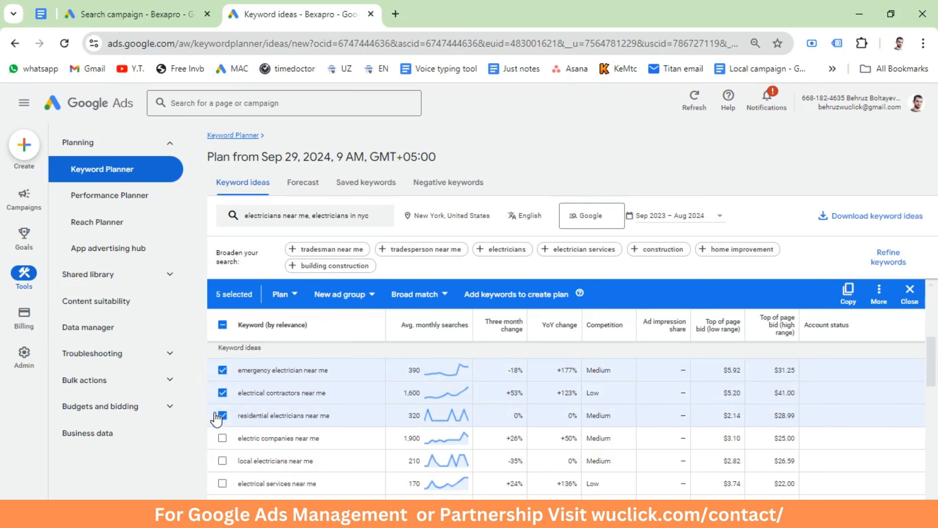
{"action": "left_click", "coordinate": [223, 438]}
{"action": "left_click", "coordinate": [223, 484]}
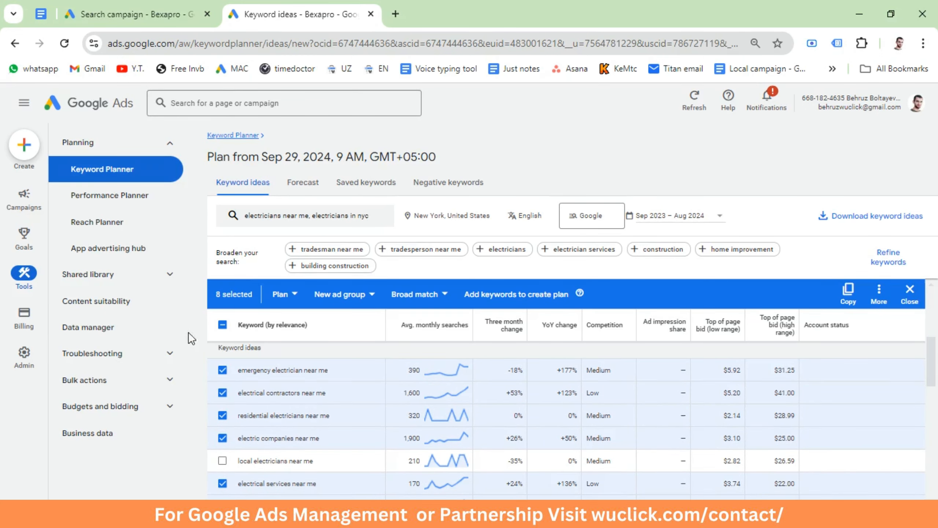
{"action": "scroll", "coordinate": [281, 406], "scroll_direction": "up", "scroll_amount": 3}
{"action": "scroll", "coordinate": [279, 407], "scroll_direction": "down", "scroll_amount": 3}
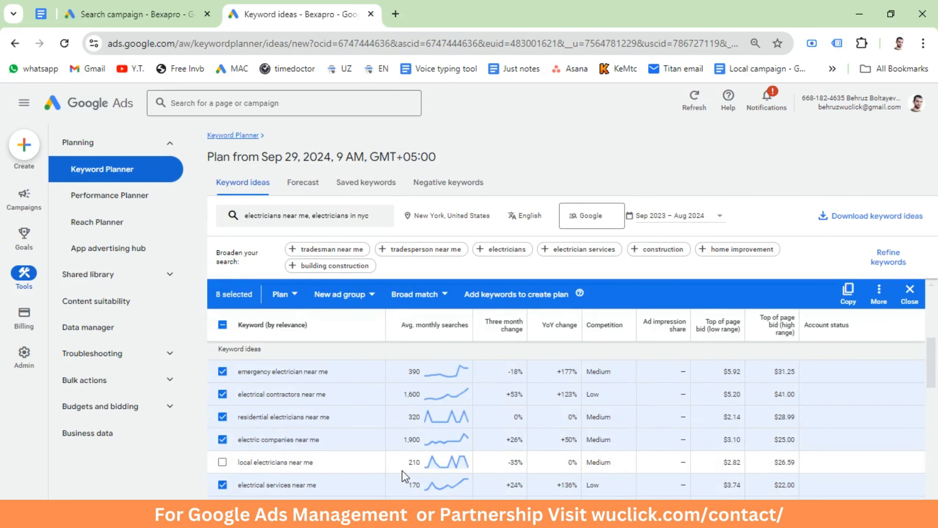
Step: Return to the campaign draft and set a maximum CPC bid limit of $4.00, comparing it with the low-range top-of-page bids in Keyword Planner
{"action": "left_click", "coordinate": [157, 6]}
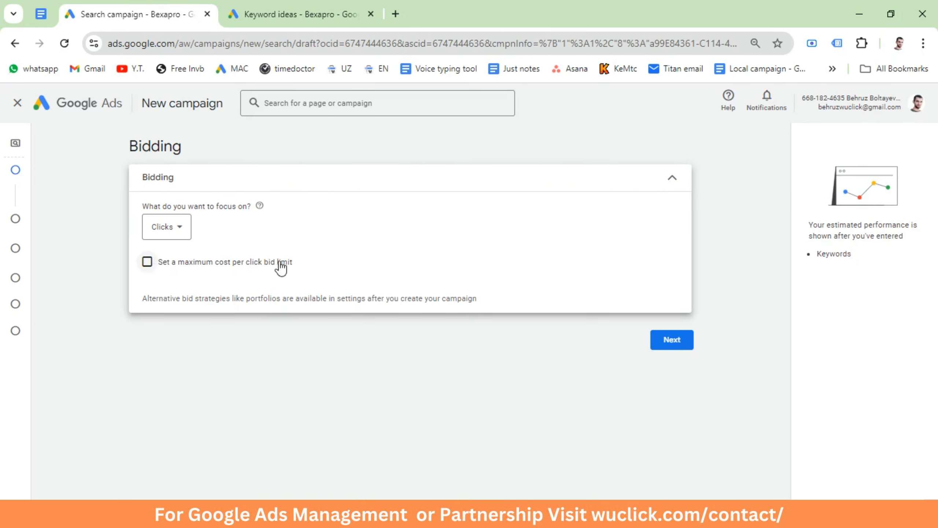
{"action": "left_click", "coordinate": [147, 262]}
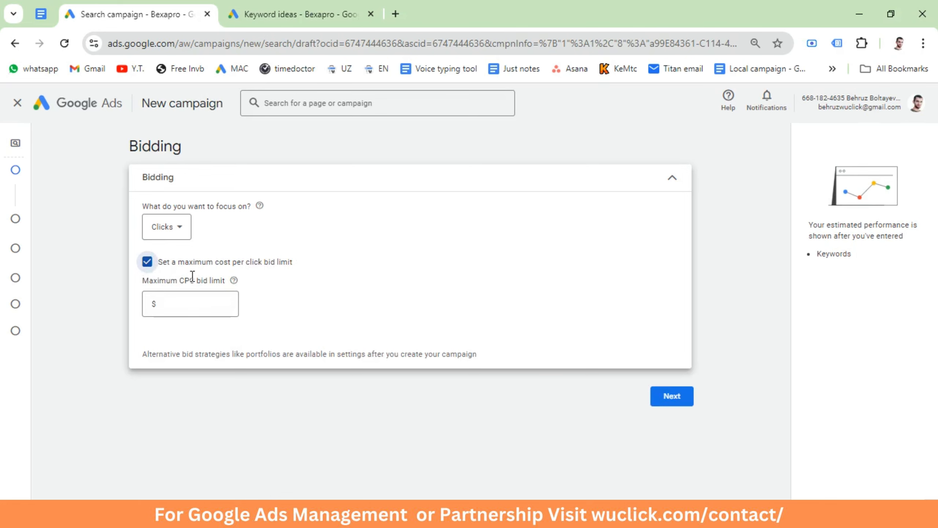
{"action": "left_click", "coordinate": [194, 302]}
{"action": "left_click", "coordinate": [298, 14]}
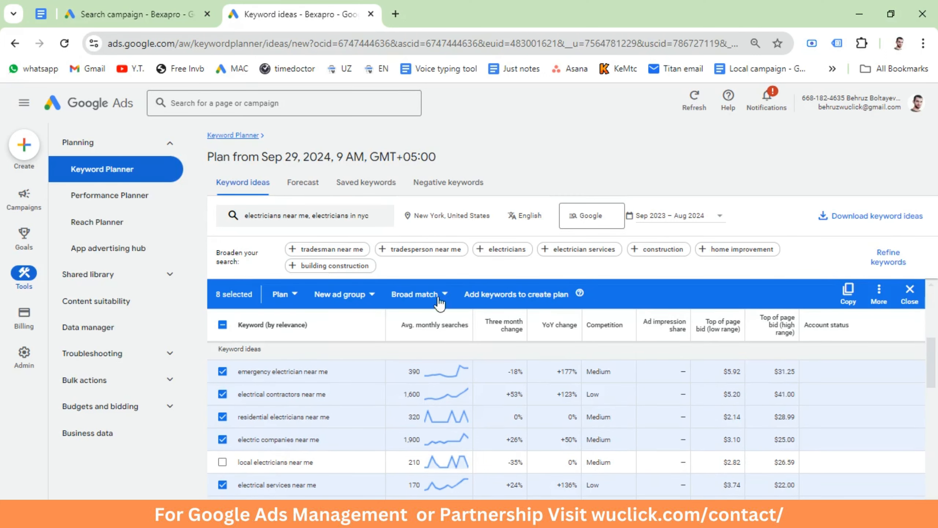
{"action": "left_click", "coordinate": [152, 7]}
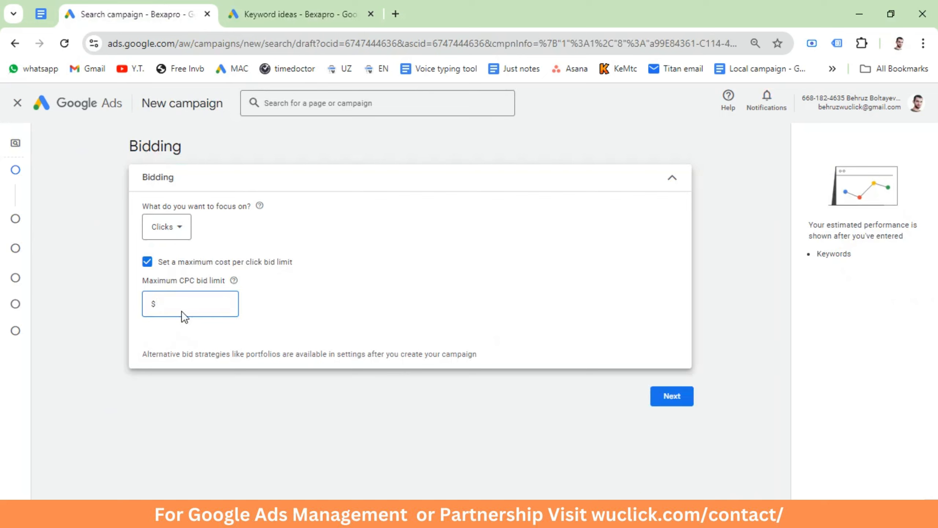
{"action": "left_click", "coordinate": [169, 323]}
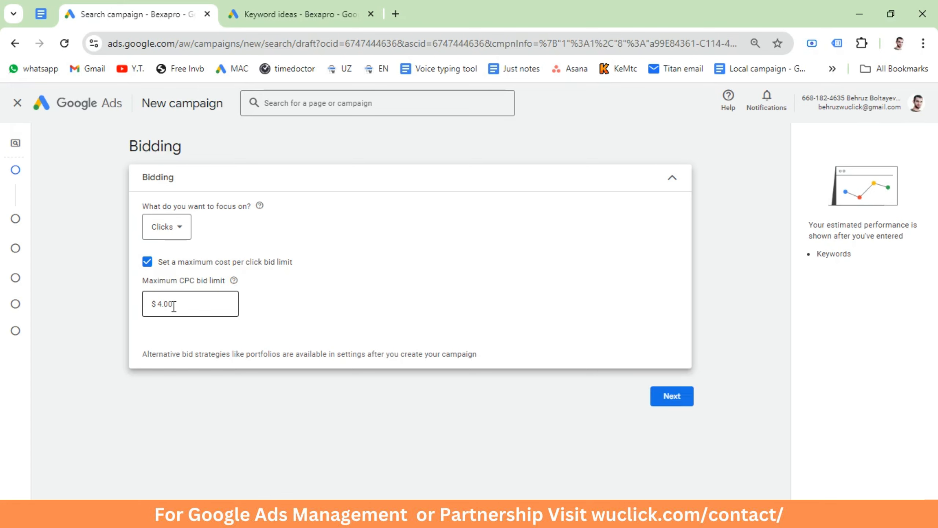
{"action": "left_click", "coordinate": [293, 14]}
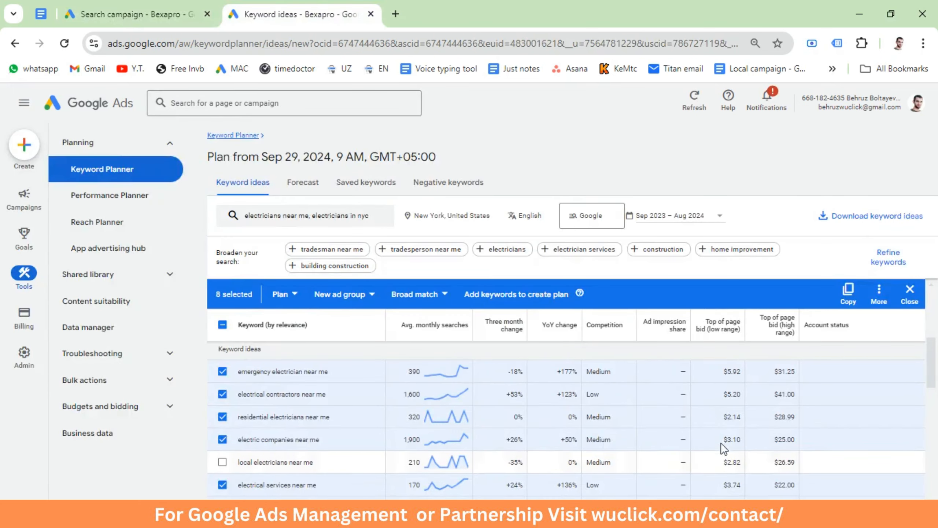
{"action": "left_click", "coordinate": [137, 14]}
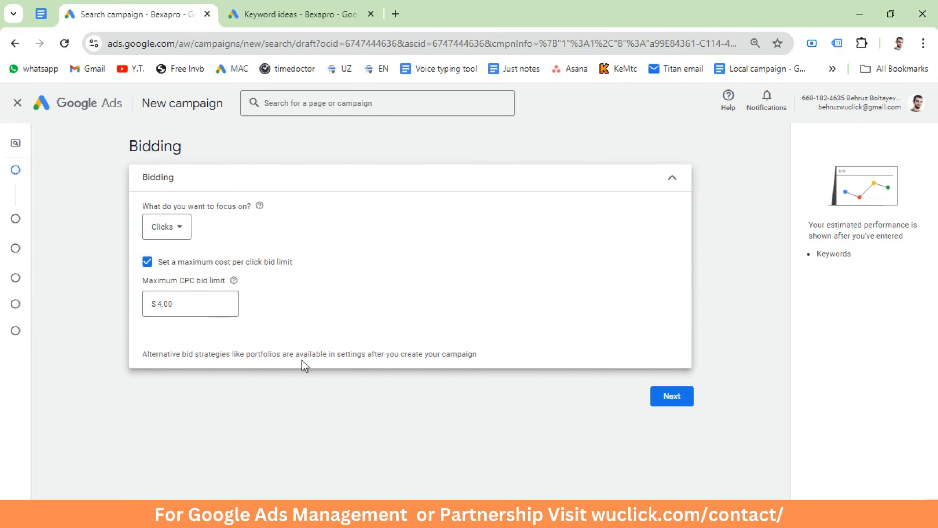
Step: Continue to the campaign settings and exclude Google search partners and the Google Display Network
{"action": "left_click", "coordinate": [659, 398]}
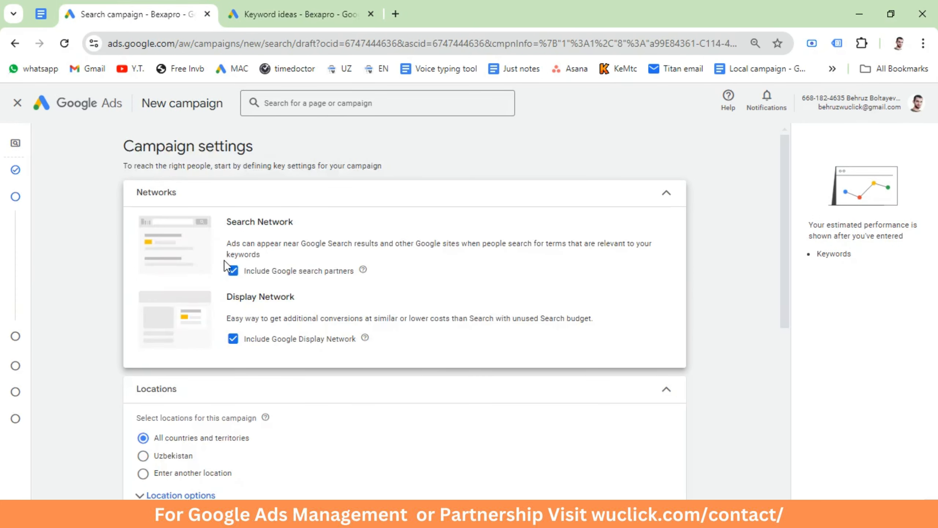
{"action": "left_click", "coordinate": [232, 269]}
{"action": "left_click", "coordinate": [232, 338]}
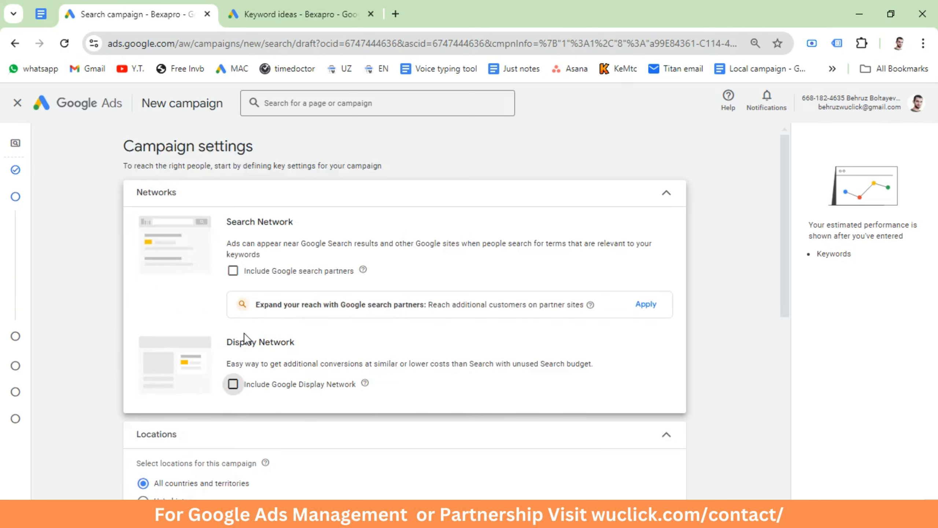
Step: Target the campaign to another location by including New York, United States state
{"action": "scroll", "coordinate": [260, 288], "scroll_direction": "down", "scroll_amount": 3}
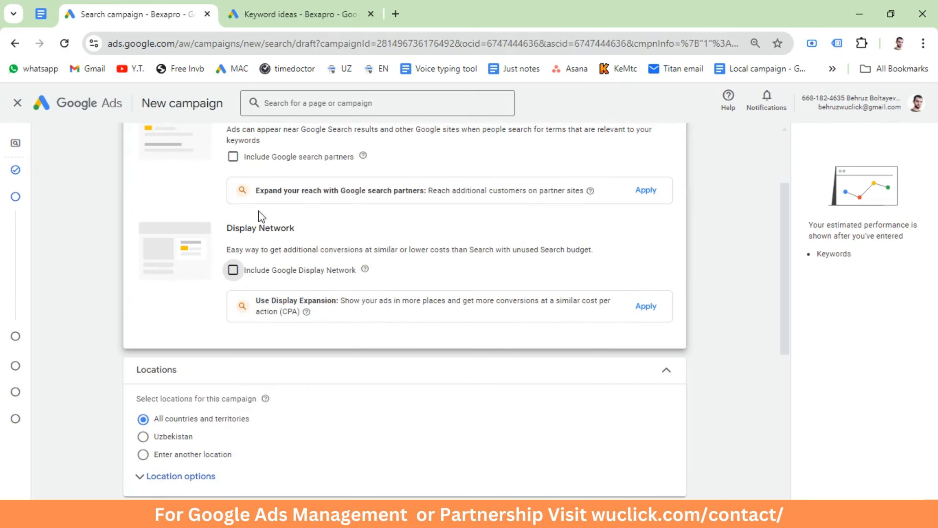
{"action": "left_click", "coordinate": [144, 454]}
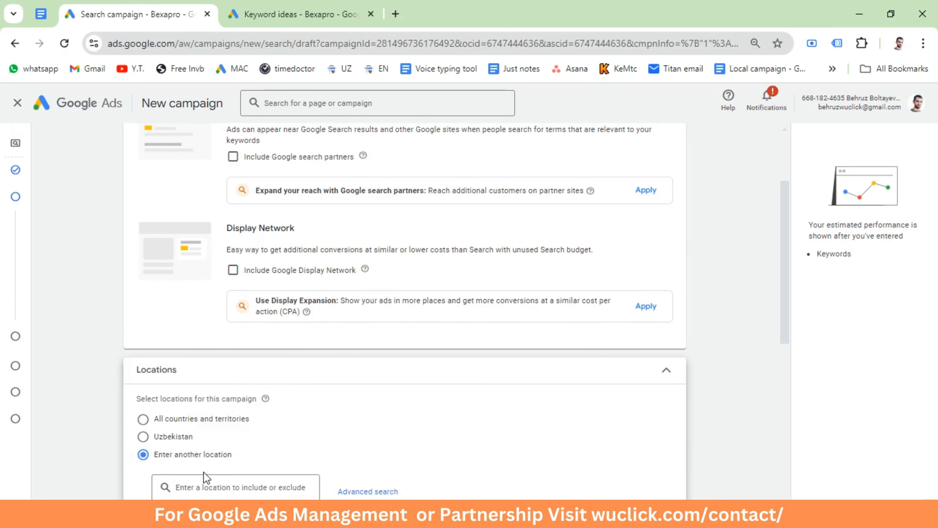
{"action": "scroll", "coordinate": [204, 471], "scroll_direction": "down", "scroll_amount": 3}
{"action": "left_click", "coordinate": [232, 378]}
{"action": "type", "text": "ne"}
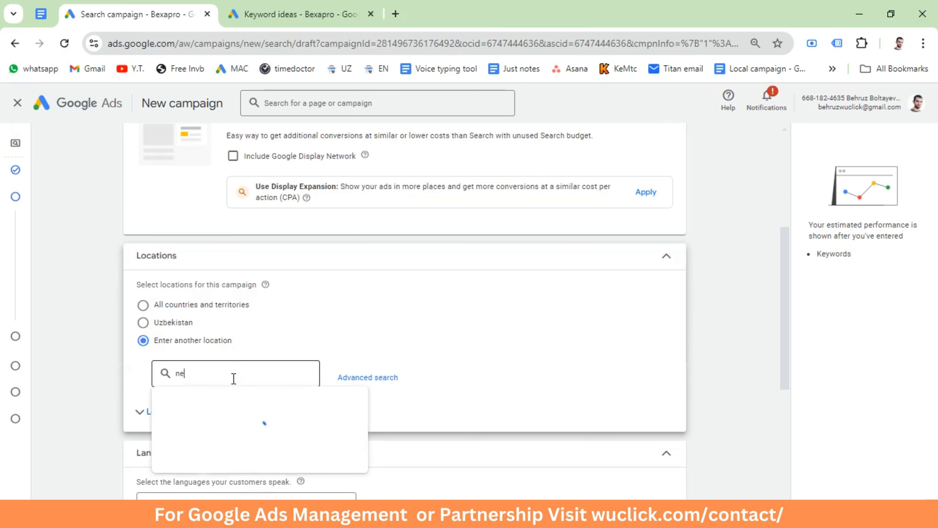
{"action": "type", "text": "w york"}
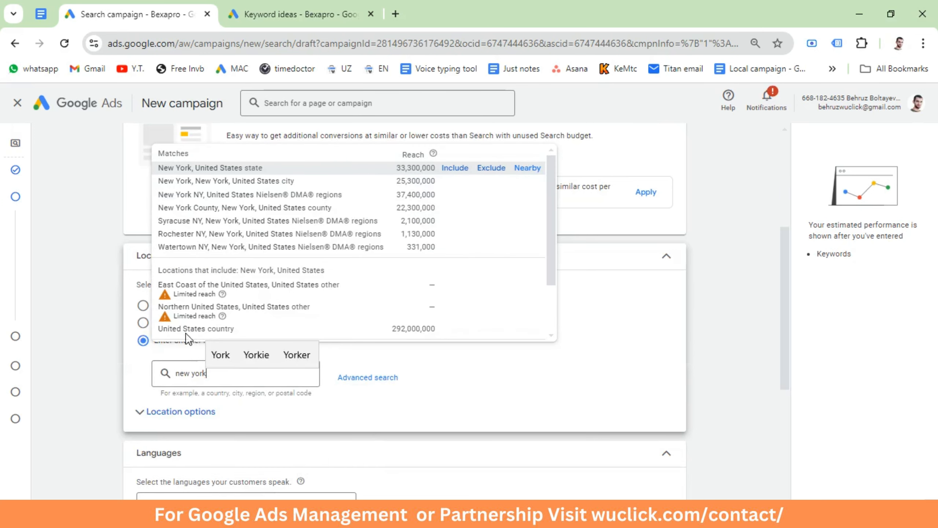
{"action": "left_click", "coordinate": [457, 168]}
Step: Set the location options to Presence: People in or regularly in your included locations
{"action": "scroll", "coordinate": [234, 390], "scroll_direction": "down", "scroll_amount": 3}
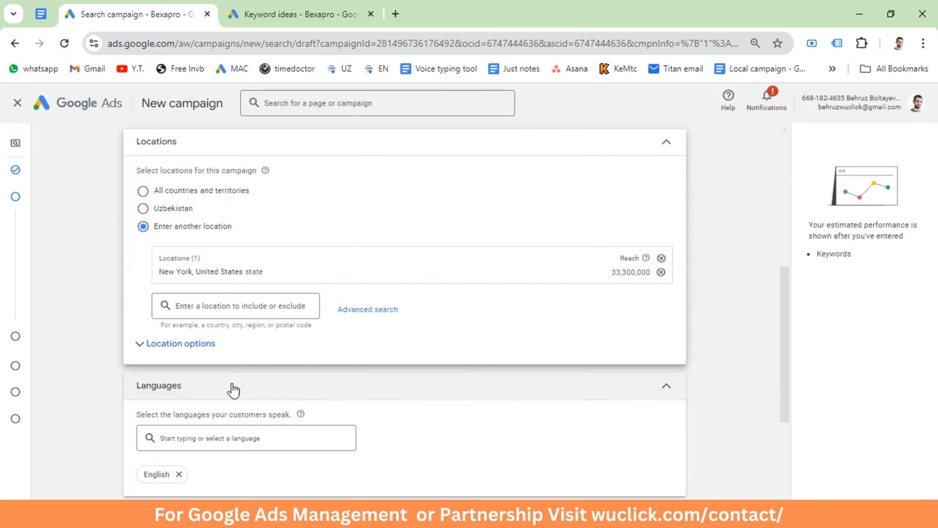
{"action": "left_click", "coordinate": [170, 347]}
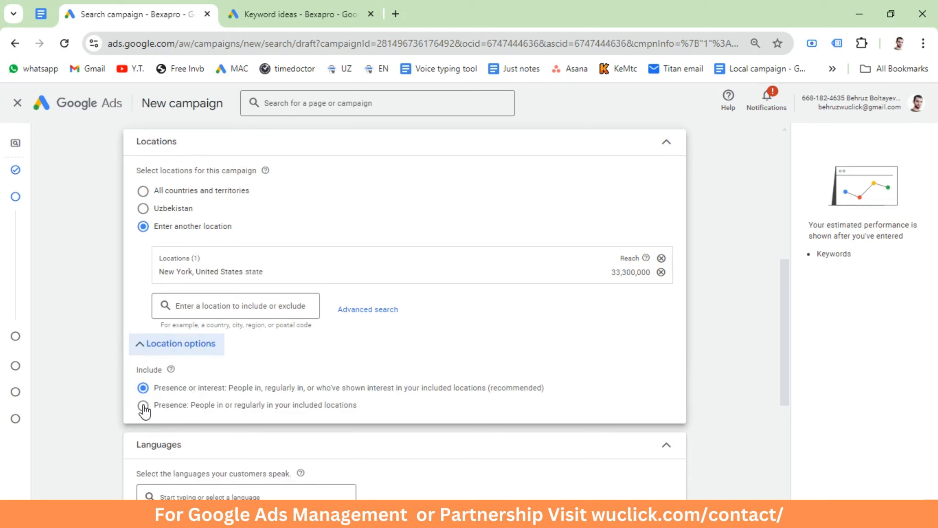
{"action": "left_click", "coordinate": [143, 405]}
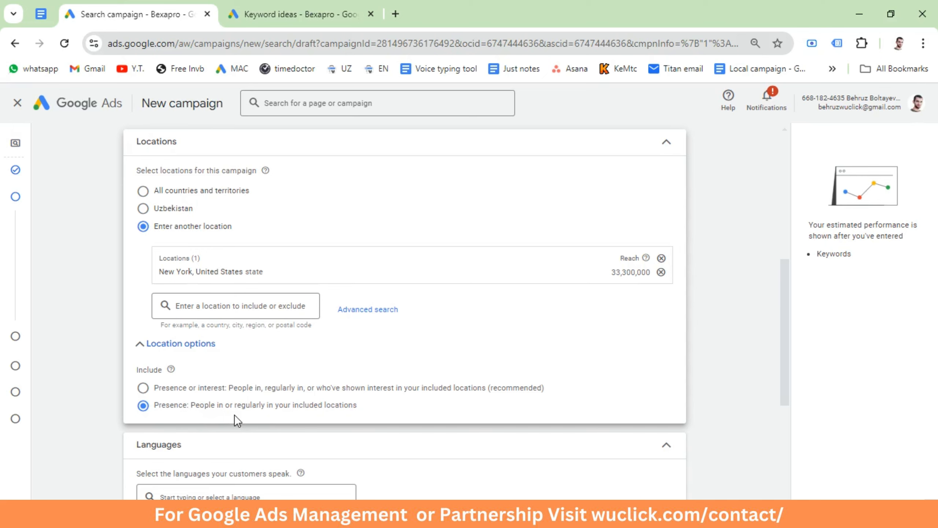
Step: Open the ad schedule in the campaign's additional settings and set its days to Mondays - Fridays
{"action": "scroll", "coordinate": [190, 415], "scroll_direction": "down", "scroll_amount": 3}
{"action": "scroll", "coordinate": [168, 431], "scroll_direction": "down", "scroll_amount": 3}
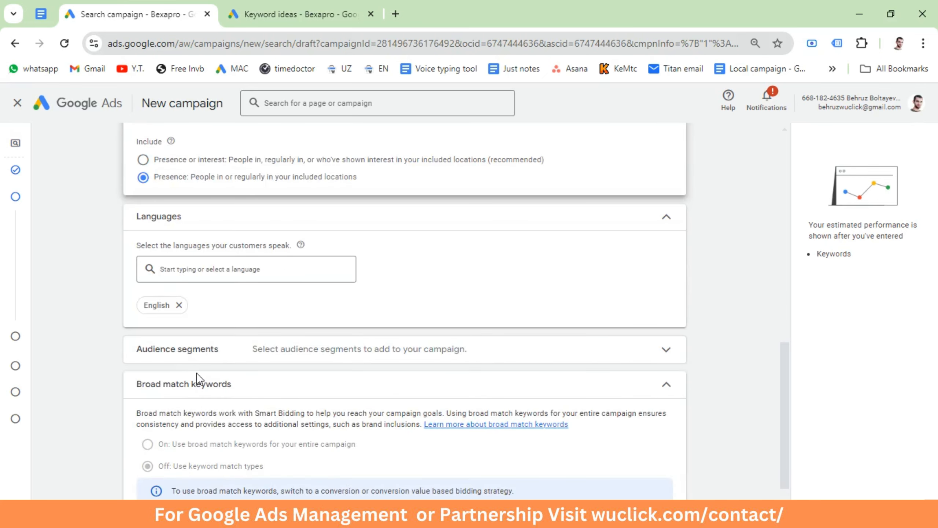
{"action": "scroll", "coordinate": [181, 403], "scroll_direction": "down", "scroll_amount": 2}
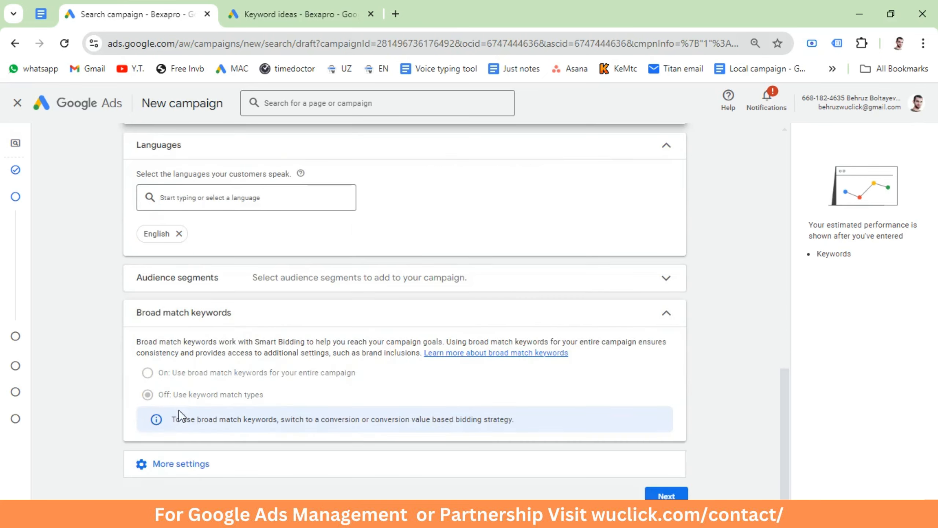
{"action": "left_click", "coordinate": [178, 463]}
{"action": "scroll", "coordinate": [218, 417], "scroll_direction": "down", "scroll_amount": 3}
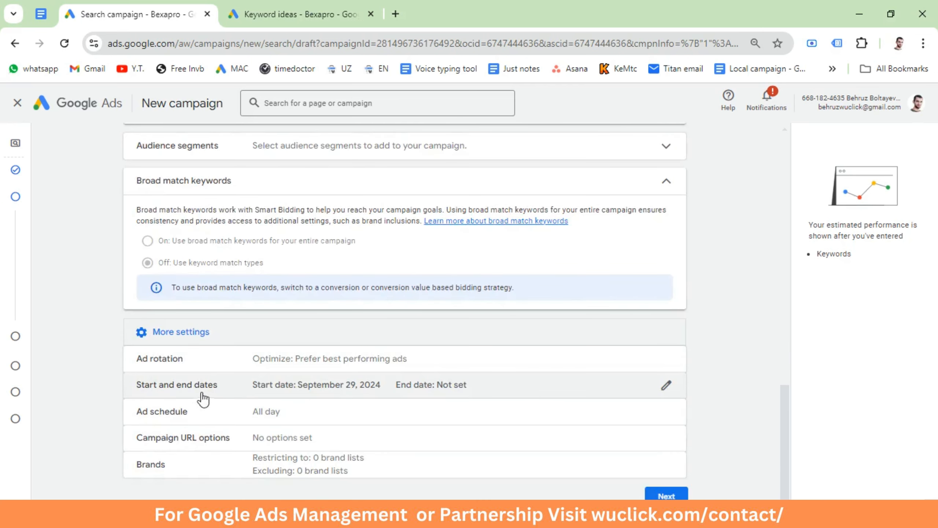
{"action": "left_click", "coordinate": [288, 419]}
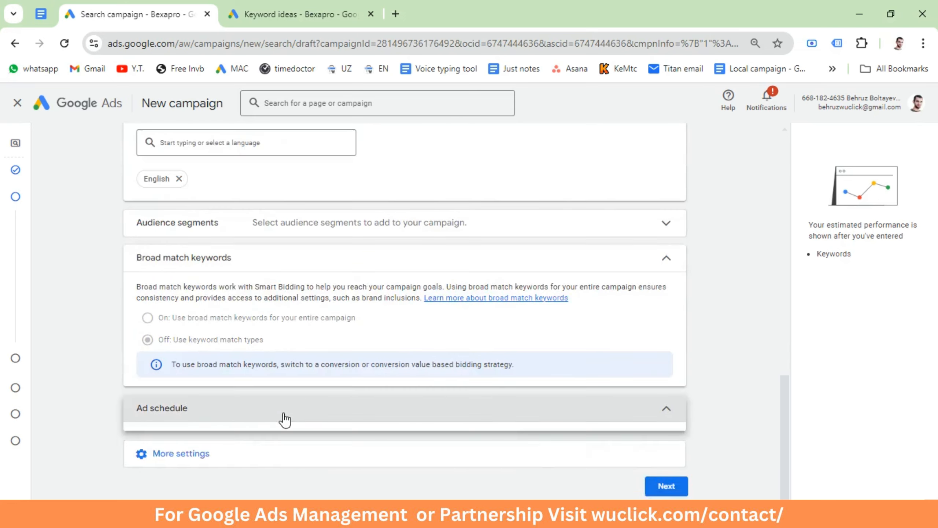
{"action": "left_click", "coordinate": [201, 359]}
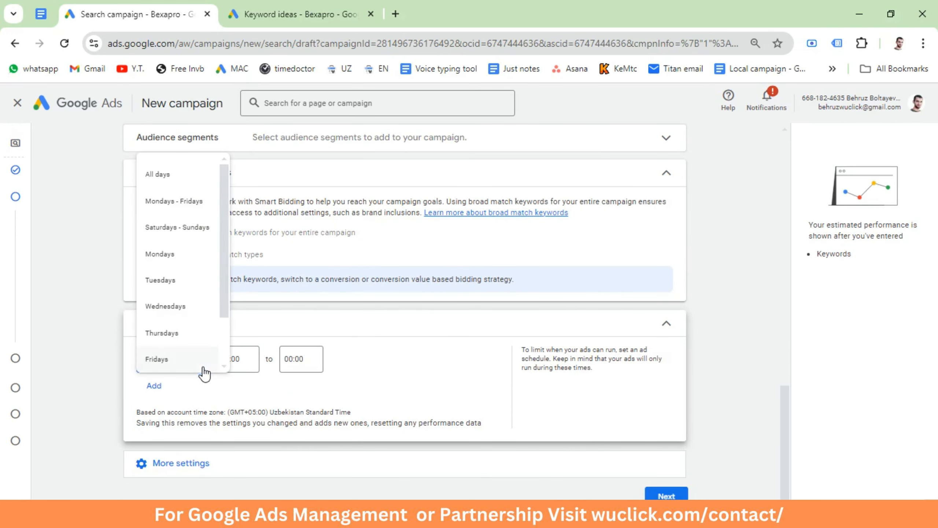
{"action": "left_click", "coordinate": [184, 207]}
Step: Set the Mondays - Fridays ad schedule to run from 09:00 to 18:00
{"action": "left_click", "coordinate": [246, 360]}
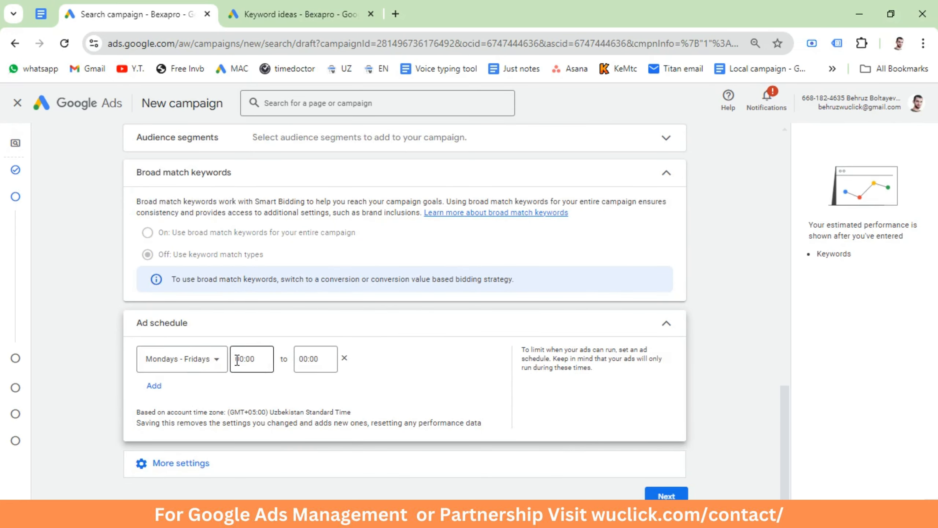
{"action": "scroll", "coordinate": [245, 302], "scroll_direction": "down", "scroll_amount": 5}
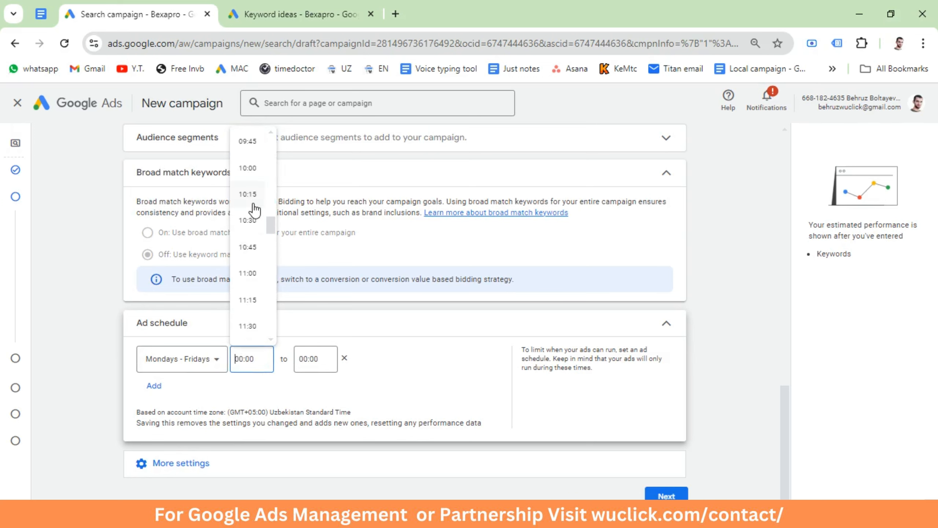
{"action": "left_click", "coordinate": [249, 208]}
{"action": "left_click", "coordinate": [304, 353]}
{"action": "scroll", "coordinate": [313, 255], "scroll_direction": "down", "scroll_amount": 20}
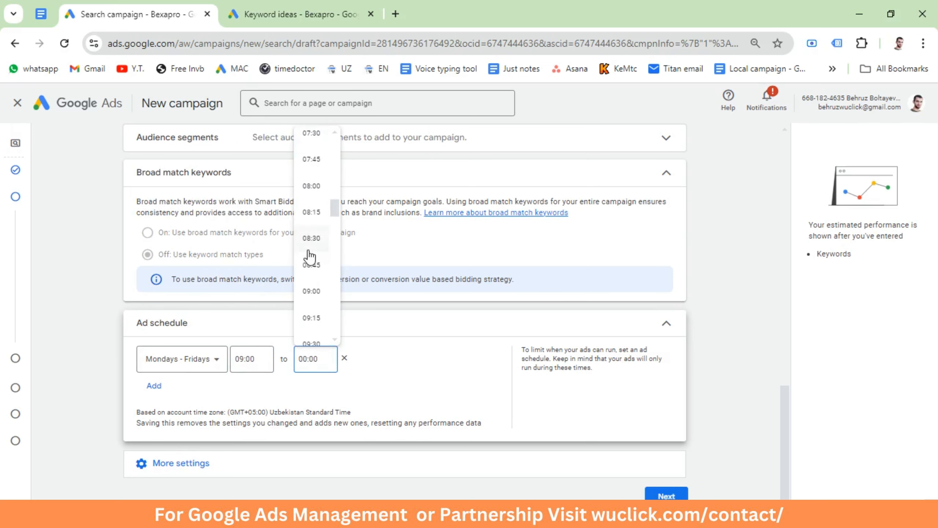
{"action": "scroll", "coordinate": [304, 280], "scroll_direction": "down", "scroll_amount": 2}
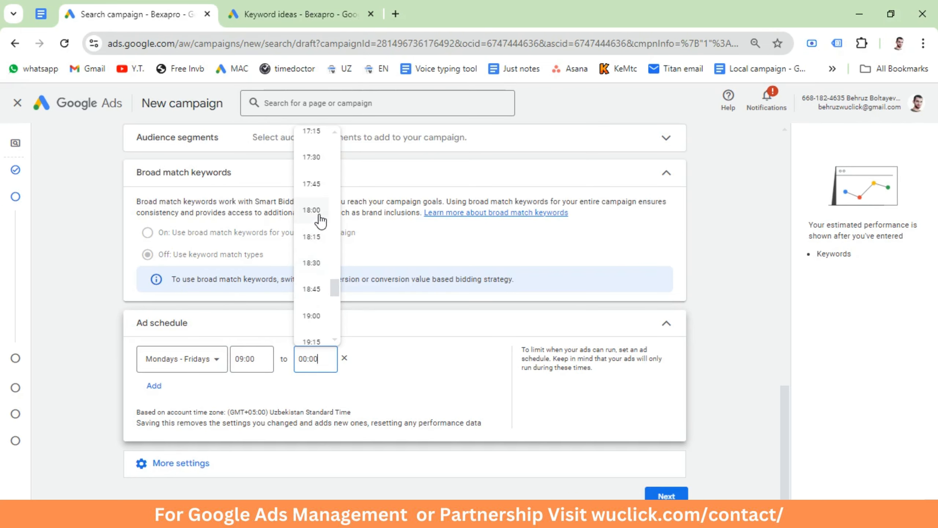
{"action": "left_click", "coordinate": [314, 221]}
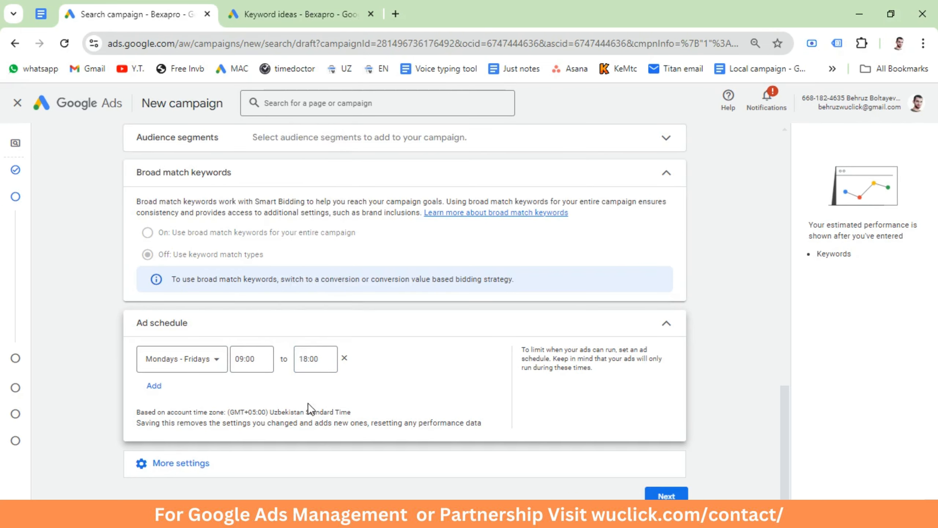
{"action": "left_click", "coordinate": [154, 387]}
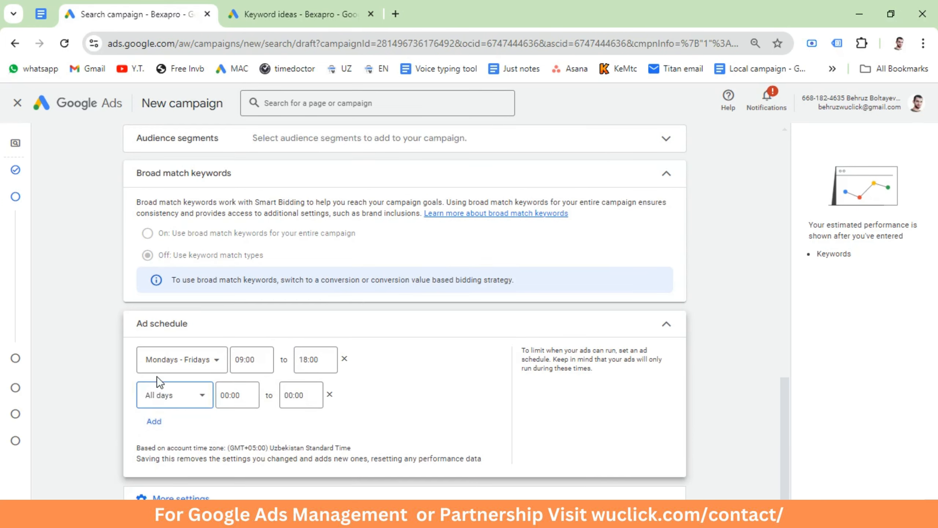
{"action": "left_click", "coordinate": [195, 397]}
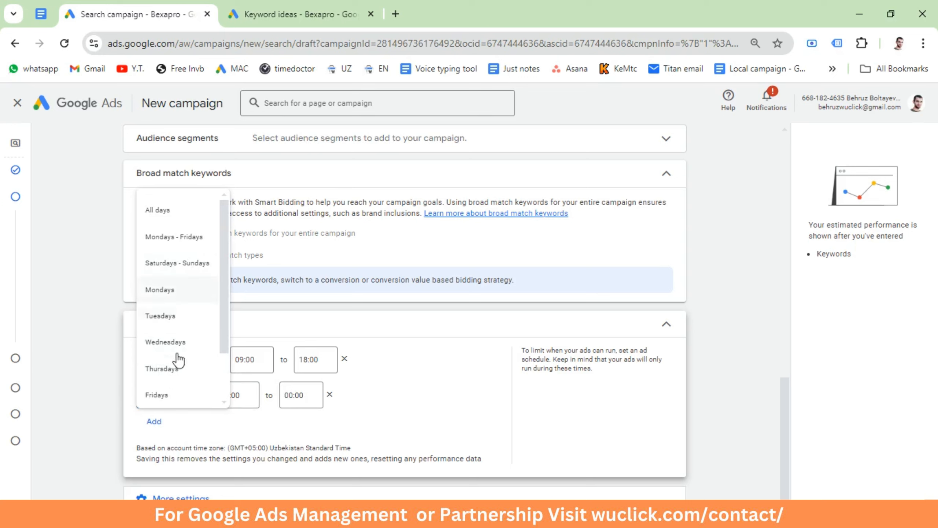
{"action": "left_click", "coordinate": [197, 425]}
{"action": "left_click", "coordinate": [329, 394]}
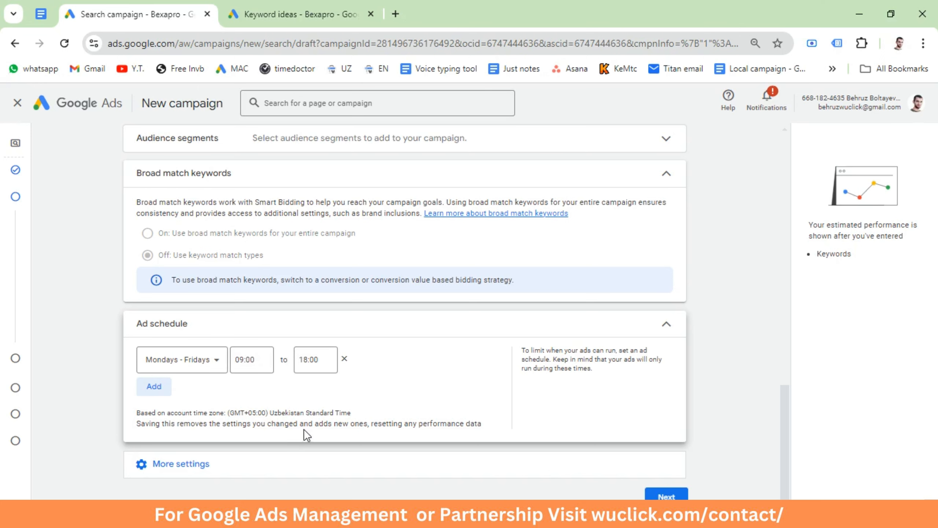
Step: Review the remaining additional settings, continue past the campaign settings and skip keyword and asset generation
{"action": "left_click", "coordinate": [173, 473]}
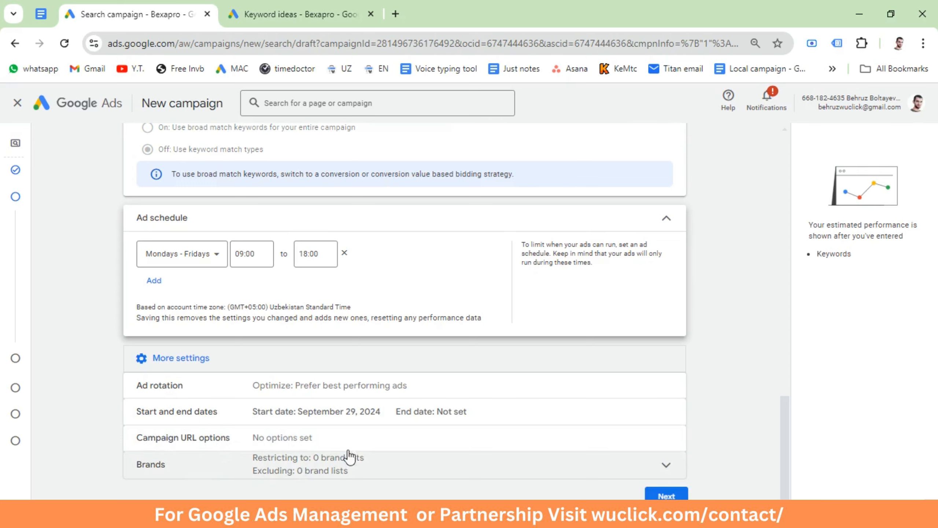
{"action": "left_click", "coordinate": [650, 493]}
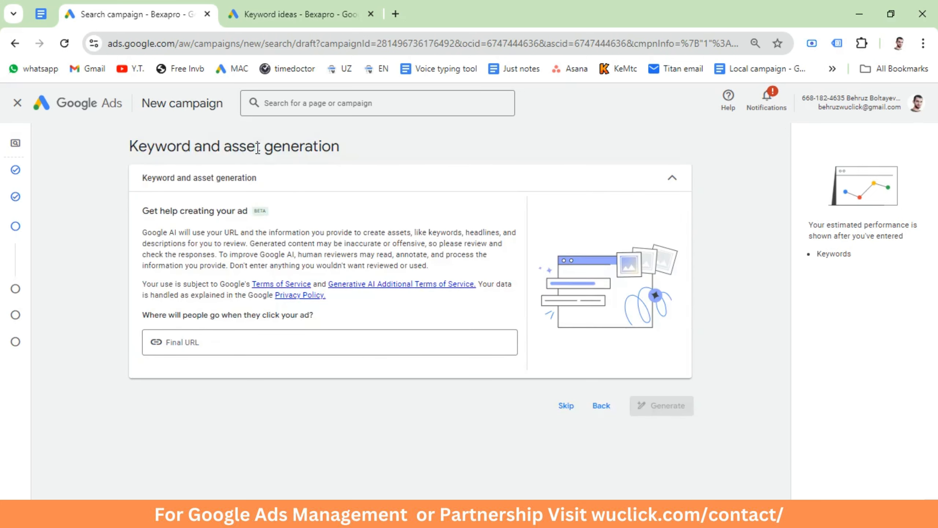
{"action": "left_click", "coordinate": [566, 405]}
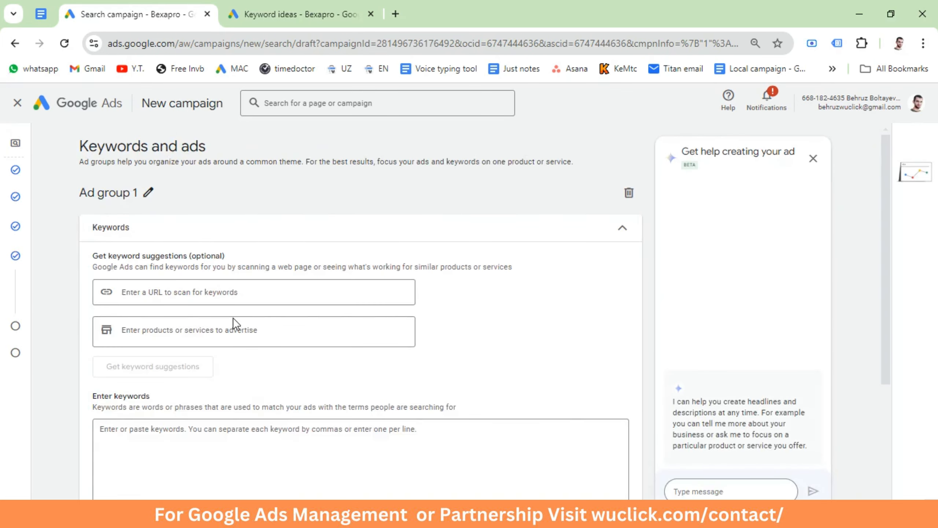
Step: Copy the selected keyword ideas from Keyword Planner and paste them into Ad group 1's keyword list in the campaign draft
{"action": "scroll", "coordinate": [227, 340], "scroll_direction": "down", "scroll_amount": 3}
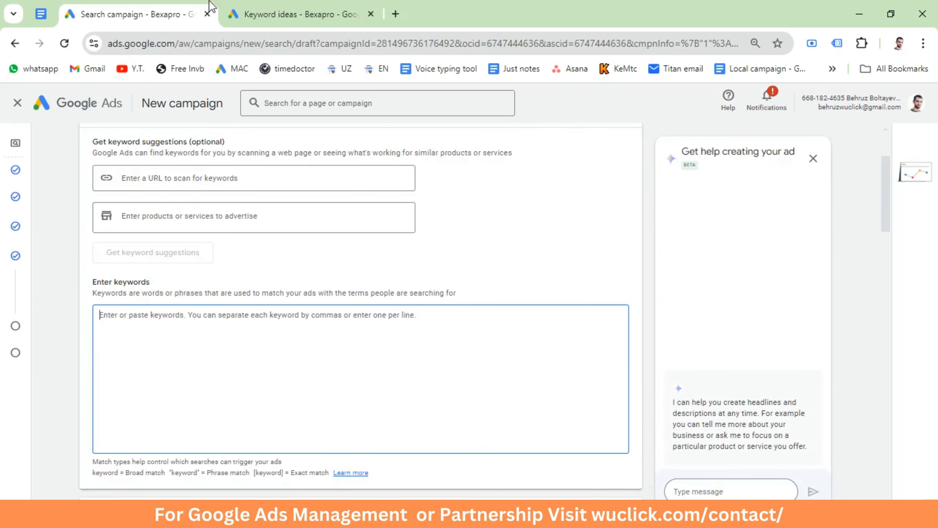
{"action": "left_click", "coordinate": [295, 14]}
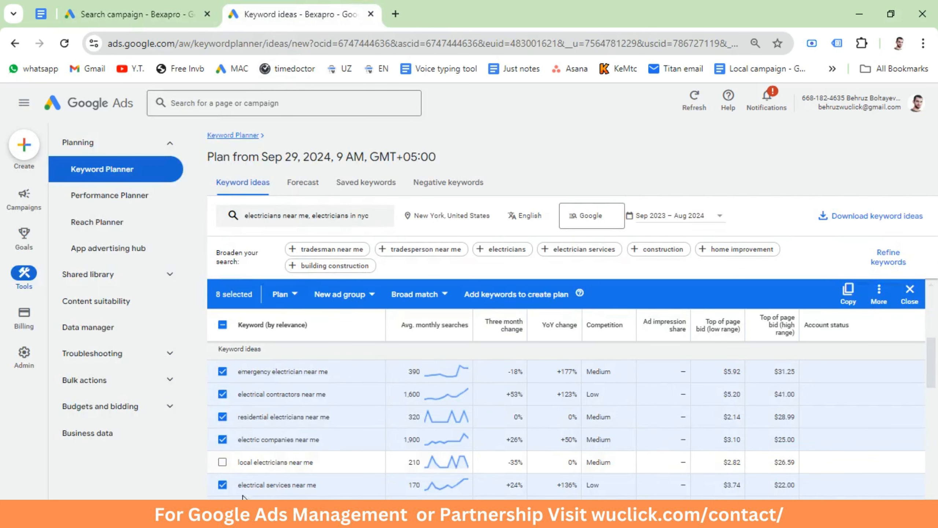
{"action": "left_click", "coordinate": [849, 294]}
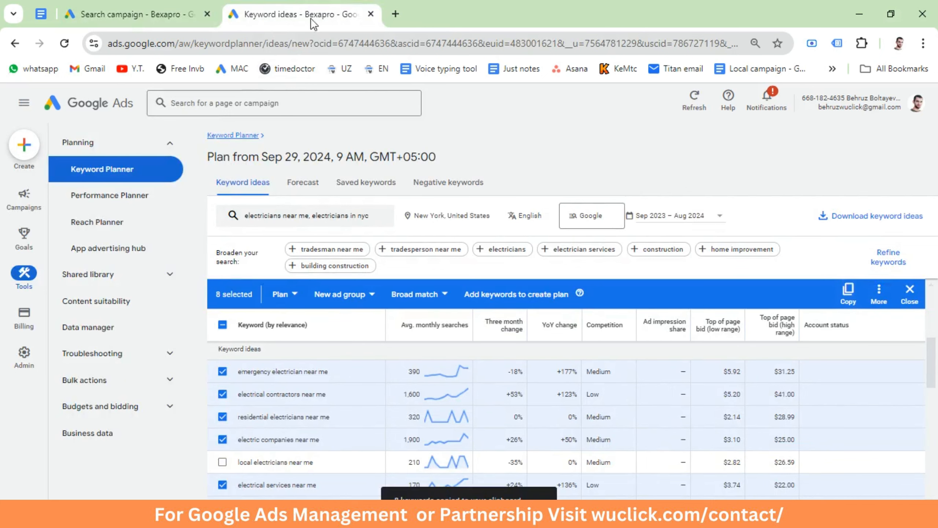
{"action": "left_click", "coordinate": [155, 13]}
{"action": "key", "text": "ctrl+v"}
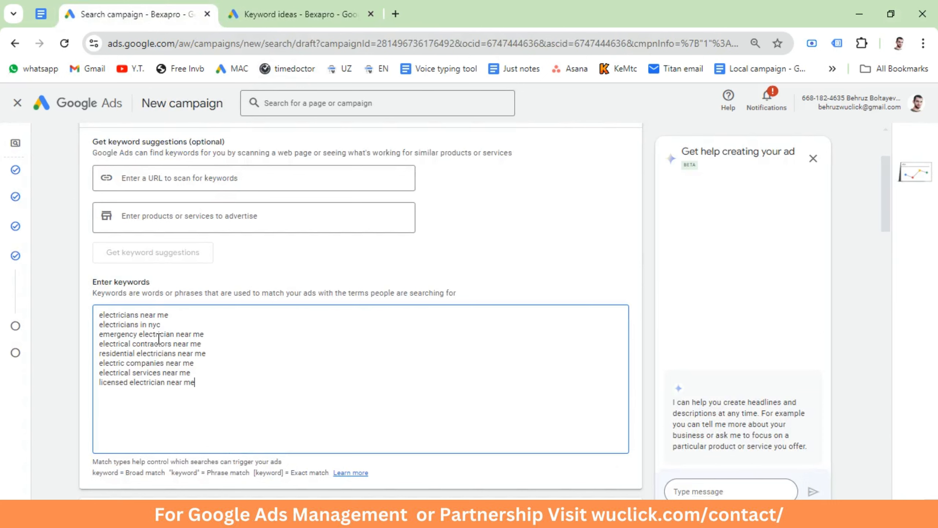
Step: Examine the broad, phrase and exact match notation and compare it with how the pasted keywords are written
{"action": "left_click", "coordinate": [95, 477]}
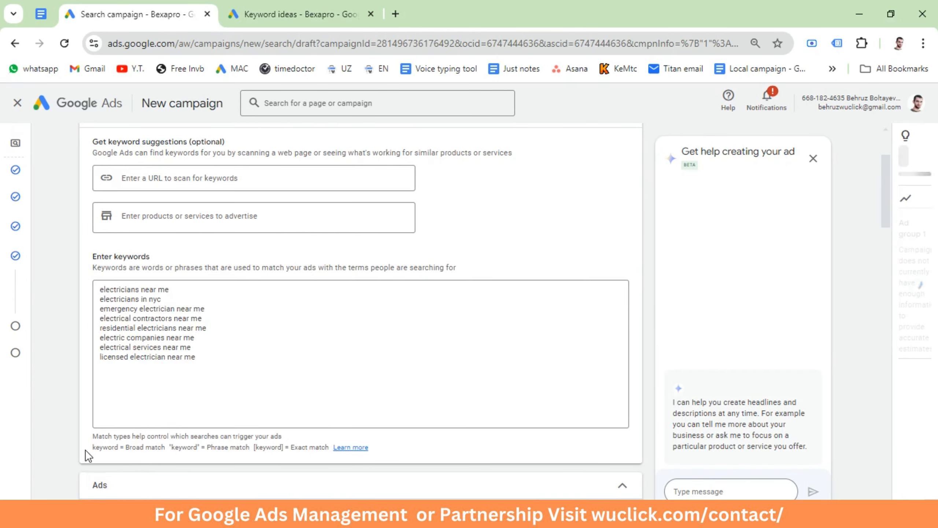
{"action": "left_click_drag", "start_coordinate": [93, 447], "coordinate": [162, 447]}
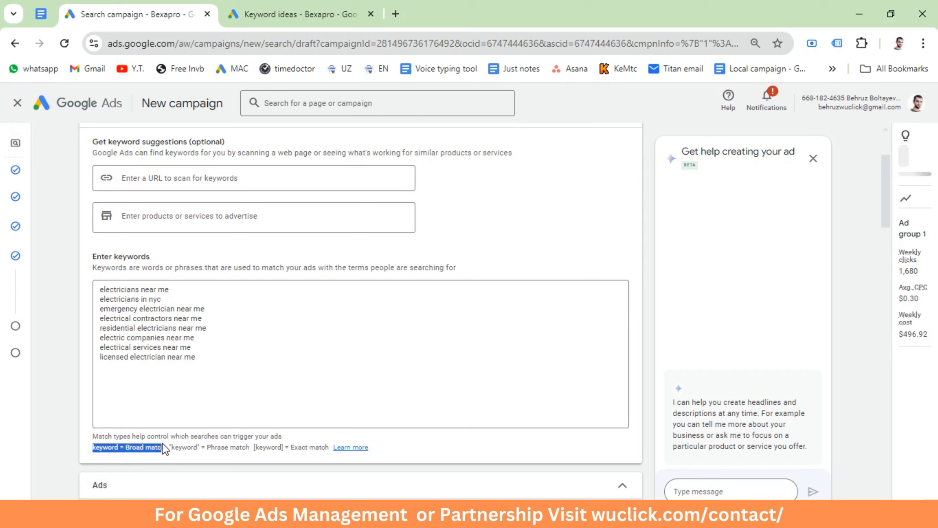
{"action": "left_click", "coordinate": [195, 359]}
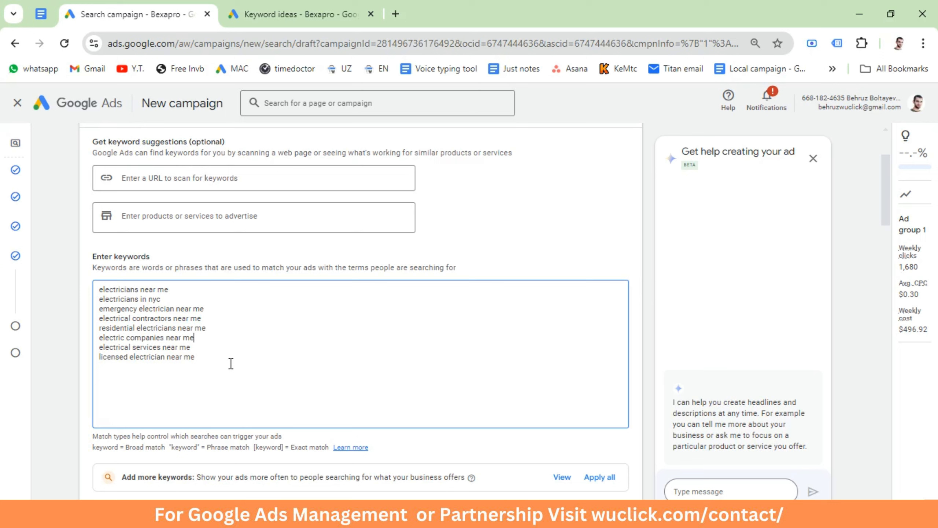
{"action": "left_click_drag", "start_coordinate": [231, 364], "coordinate": [97, 290]}
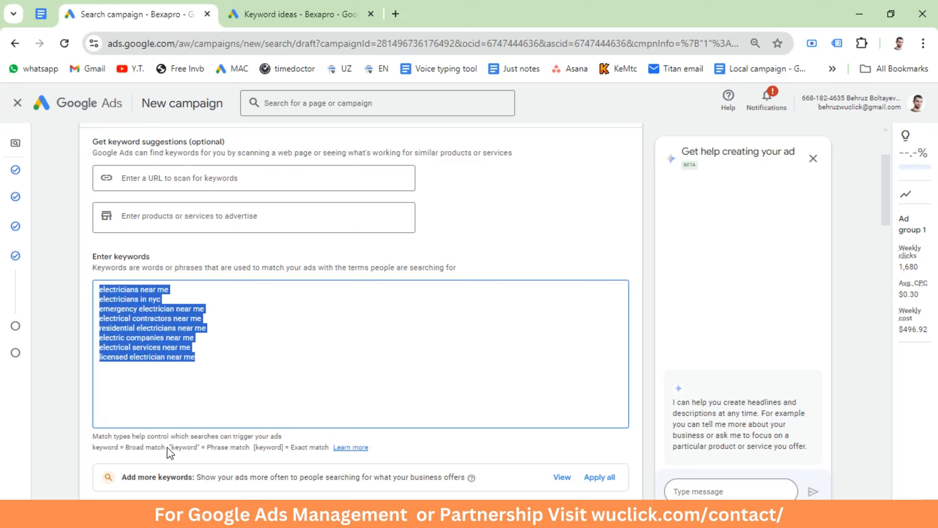
{"action": "left_click_drag", "start_coordinate": [168, 447], "coordinate": [85, 455]}
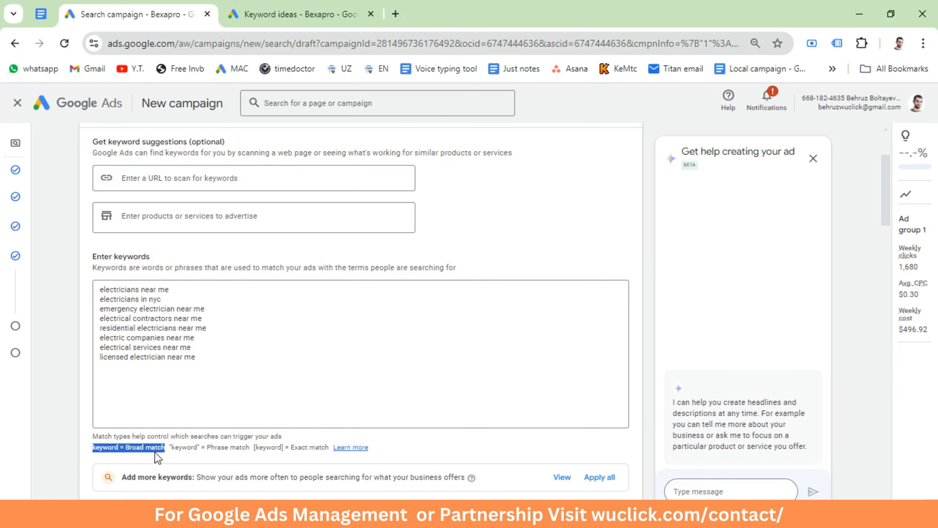
{"action": "left_click", "coordinate": [195, 358]}
{"action": "left_click_drag", "start_coordinate": [203, 359], "coordinate": [96, 294]}
{"action": "left_click", "coordinate": [139, 343]}
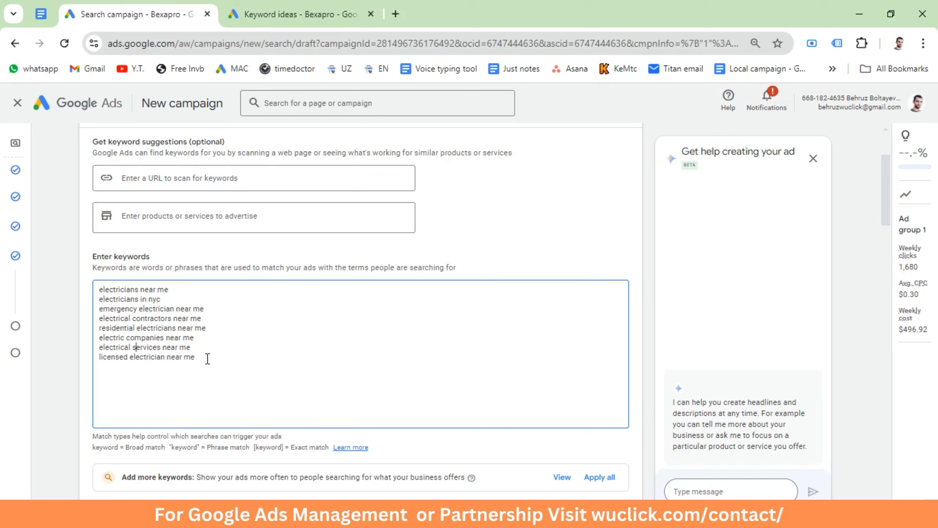
{"action": "left_click_drag", "start_coordinate": [207, 358], "coordinate": [92, 301]}
{"action": "left_click", "coordinate": [147, 379]}
{"action": "scroll", "coordinate": [183, 381], "scroll_direction": "down", "scroll_amount": 9}
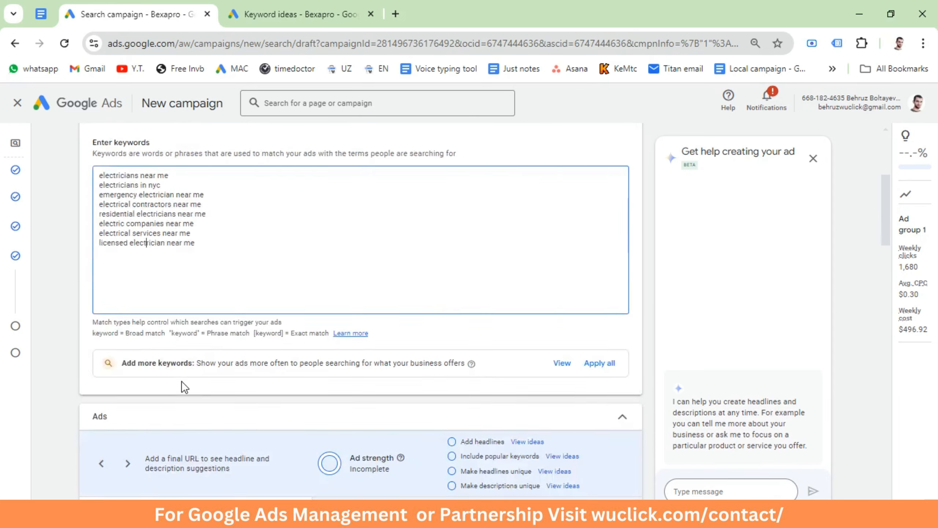
{"action": "left_click", "coordinate": [142, 334]}
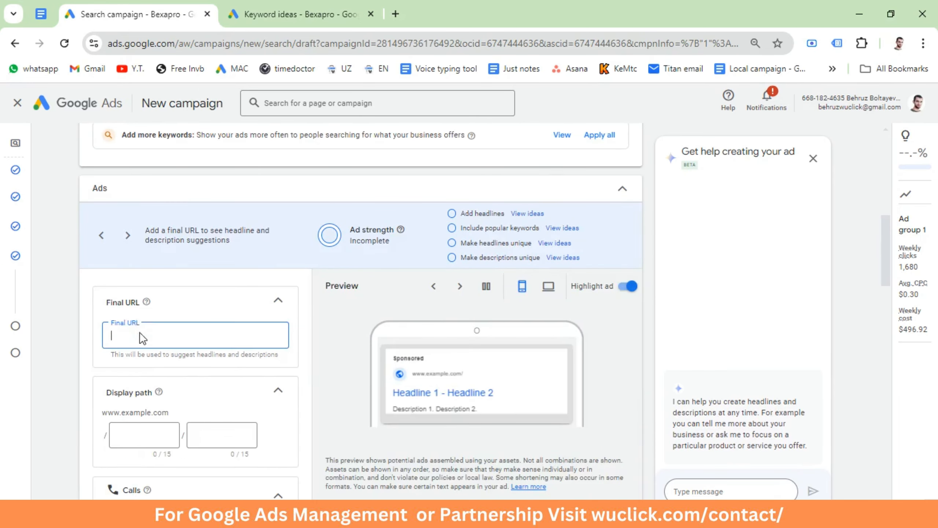
{"action": "scroll", "coordinate": [139, 336], "scroll_direction": "down", "scroll_amount": 2}
{"action": "scroll", "coordinate": [139, 246], "scroll_direction": "up", "scroll_amount": 2}
{"action": "key", "text": "alt+Tab"}
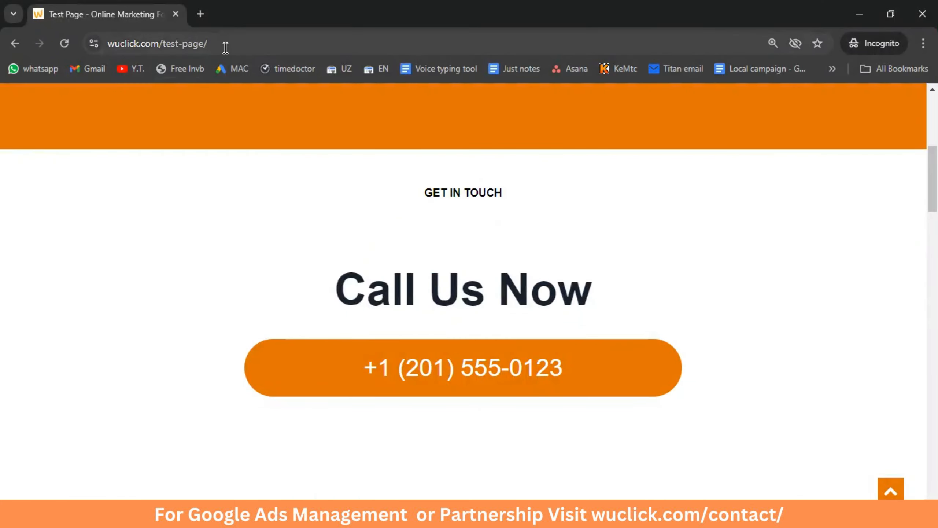
{"action": "left_click", "coordinate": [225, 45]}
{"action": "key", "text": "alt+Tab"}
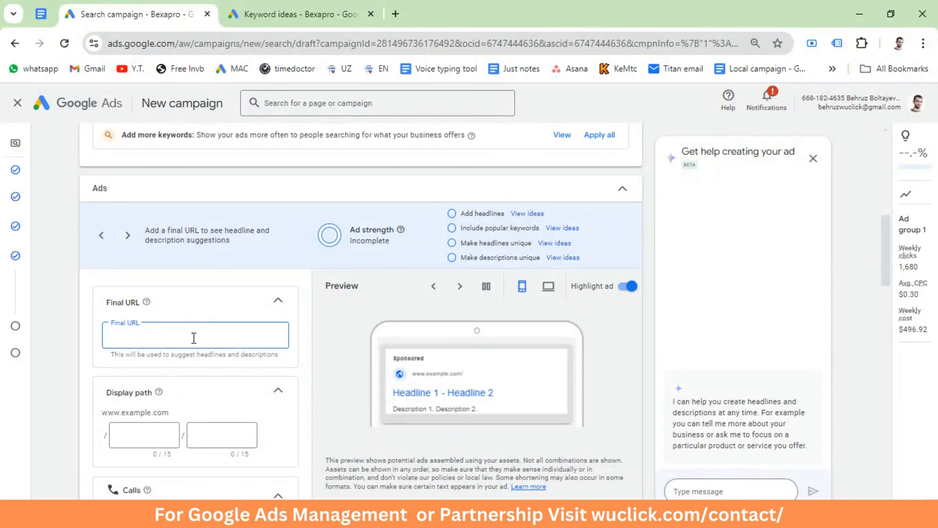
{"action": "key", "text": "ctrl+v"}
Step: Set the ad's two display path parts to "electricians" and "nearby"
{"action": "scroll", "coordinate": [184, 341], "scroll_direction": "down", "scroll_amount": 3}
{"action": "left_click", "coordinate": [151, 324]}
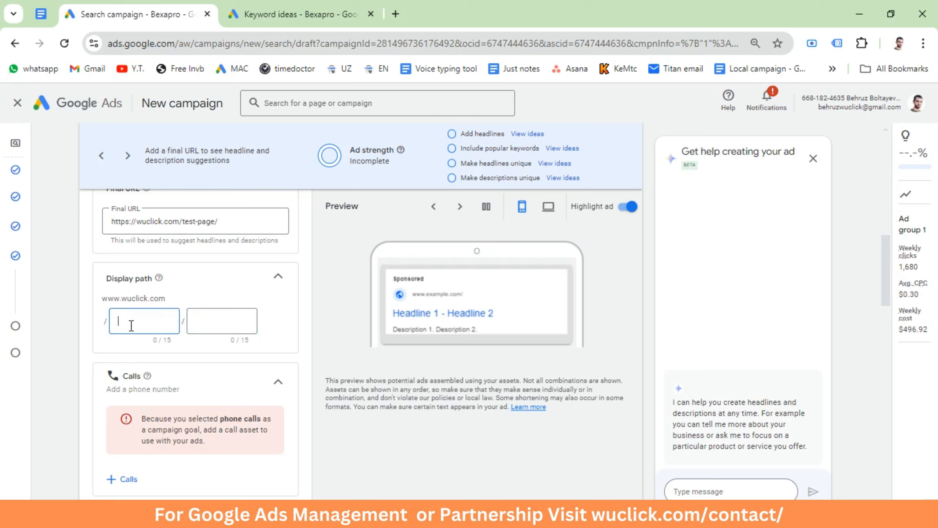
{"action": "left_click", "coordinate": [220, 320]}
{"action": "left_click", "coordinate": [145, 325]}
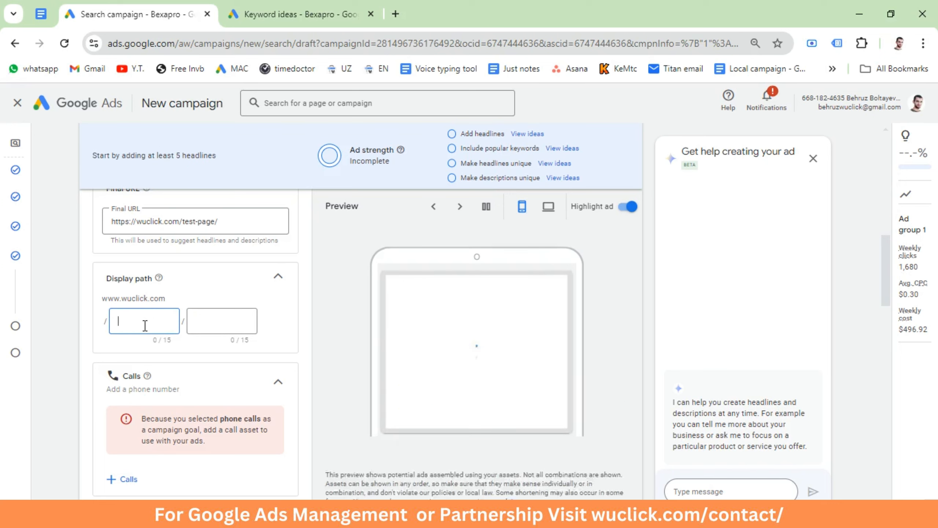
{"action": "type", "text": "electricians"}
{"action": "key", "text": "Tab"}
{"action": "type", "text": "nearby"}
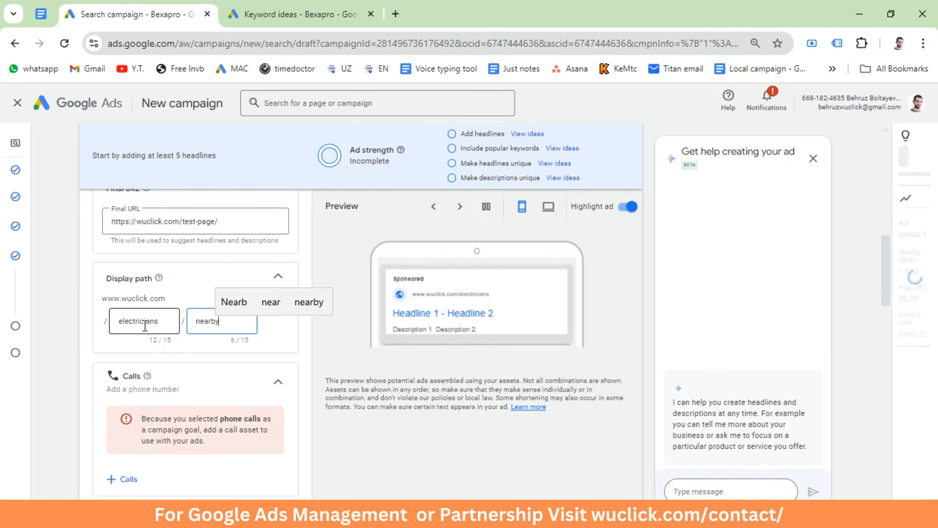
{"action": "left_click", "coordinate": [96, 348]}
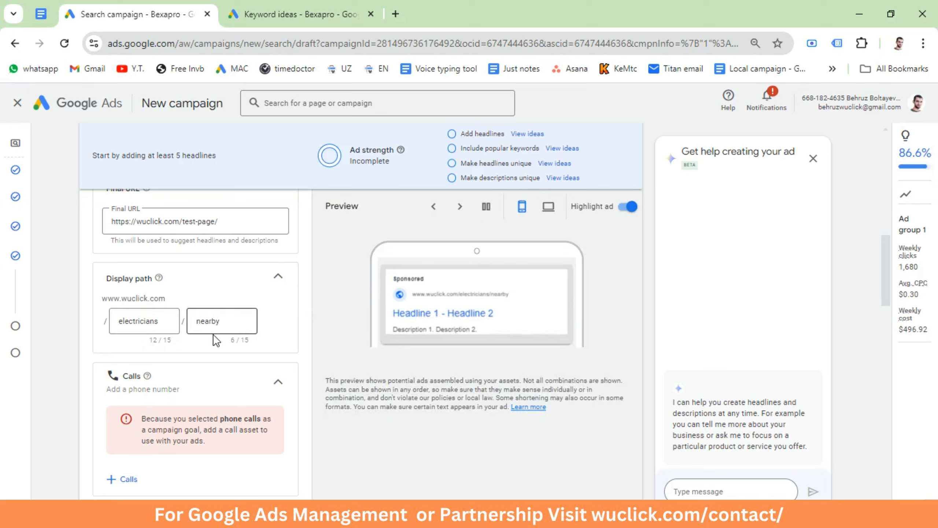
{"action": "scroll", "coordinate": [167, 381], "scroll_direction": "down", "scroll_amount": 3}
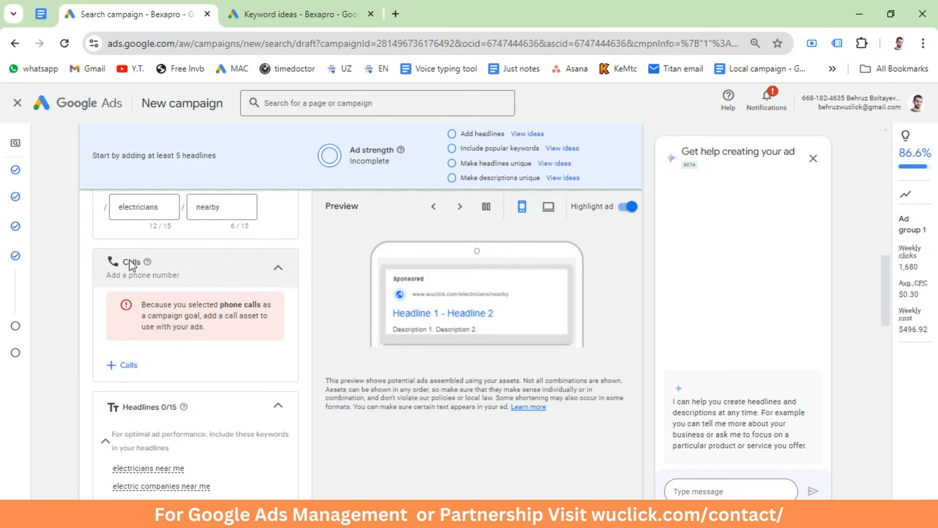
Step: Add a campaign-level call asset with a United States phone number and save it to the ad
{"action": "left_click", "coordinate": [125, 364]}
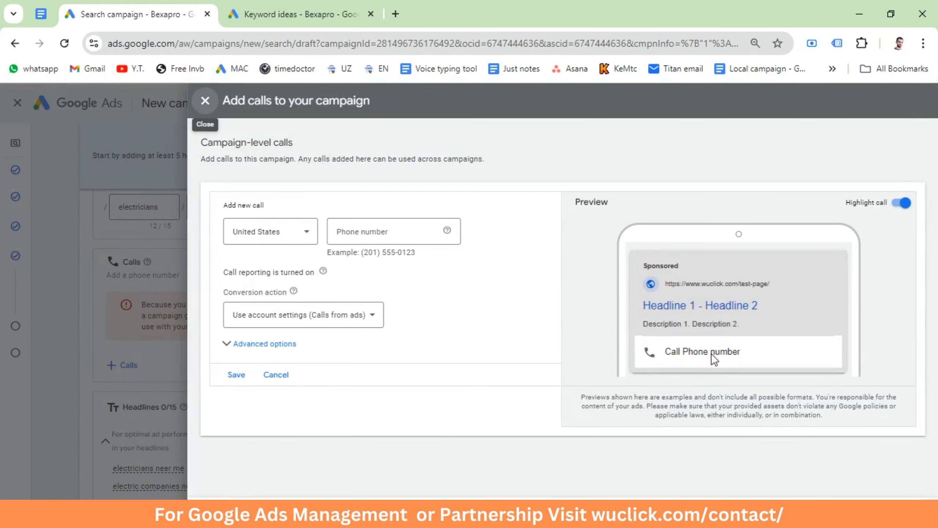
{"action": "left_click_drag", "start_coordinate": [428, 254], "coordinate": [369, 232]}
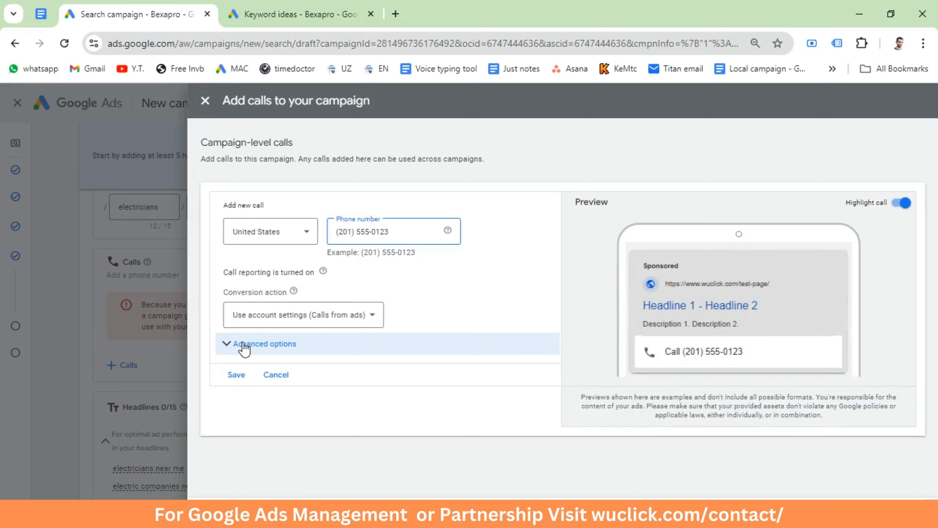
{"action": "left_click", "coordinate": [236, 377]}
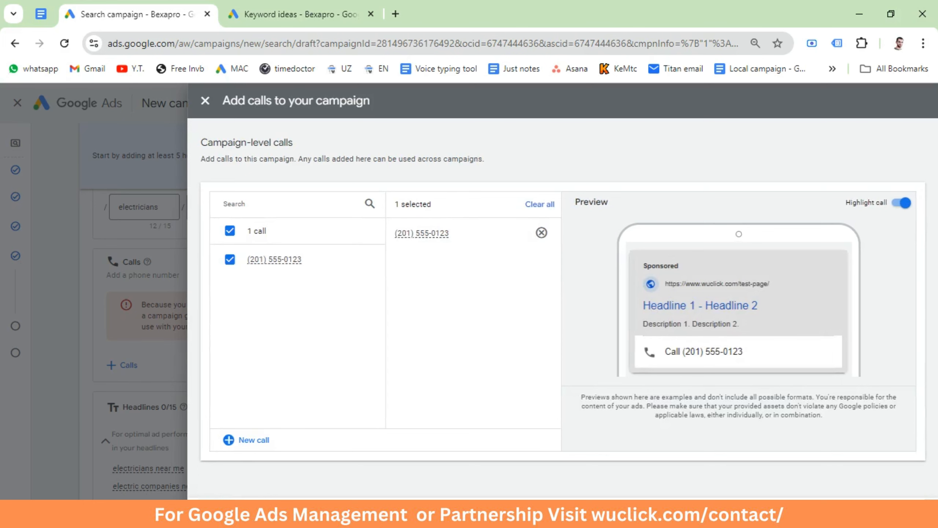
{"action": "left_click", "coordinate": [221, 513]}
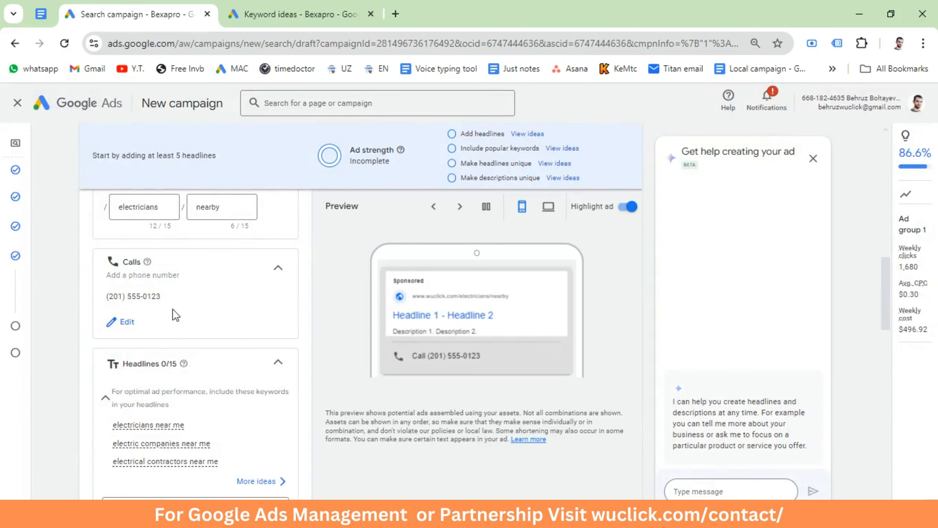
Step: Examine the ad's headline and description entries, from "Electricians Nearby" through the fourth description about same-day service
{"action": "scroll", "coordinate": [152, 318], "scroll_direction": "down", "scroll_amount": 5}
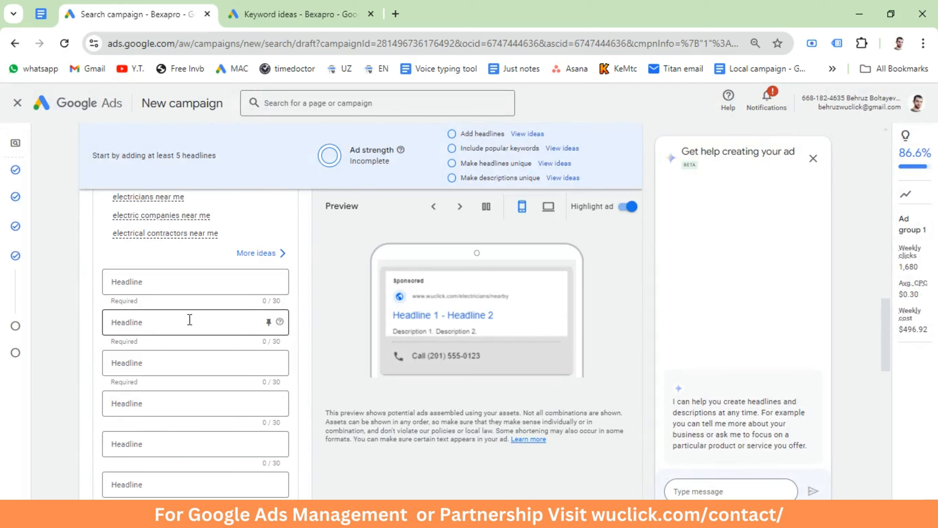
{"action": "scroll", "coordinate": [176, 272], "scroll_direction": "down", "scroll_amount": 8}
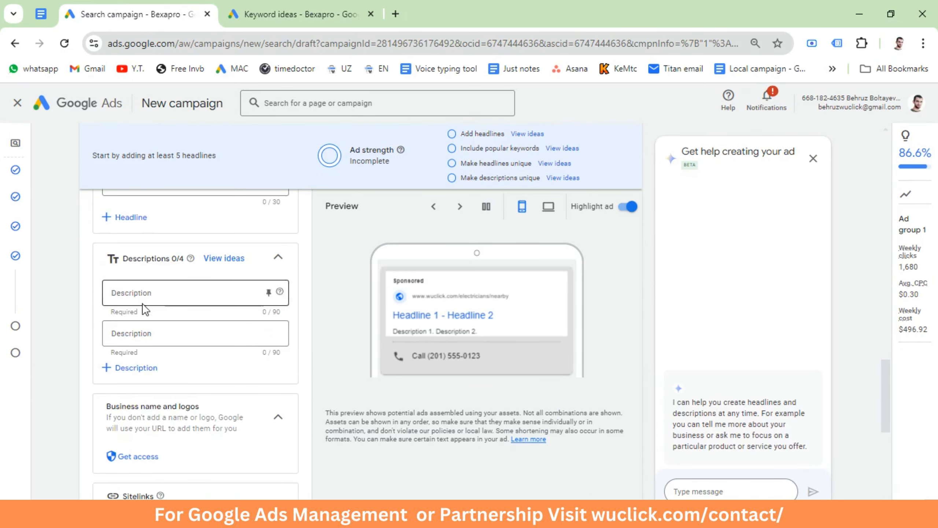
{"action": "scroll", "coordinate": [126, 337], "scroll_direction": "up", "scroll_amount": 8}
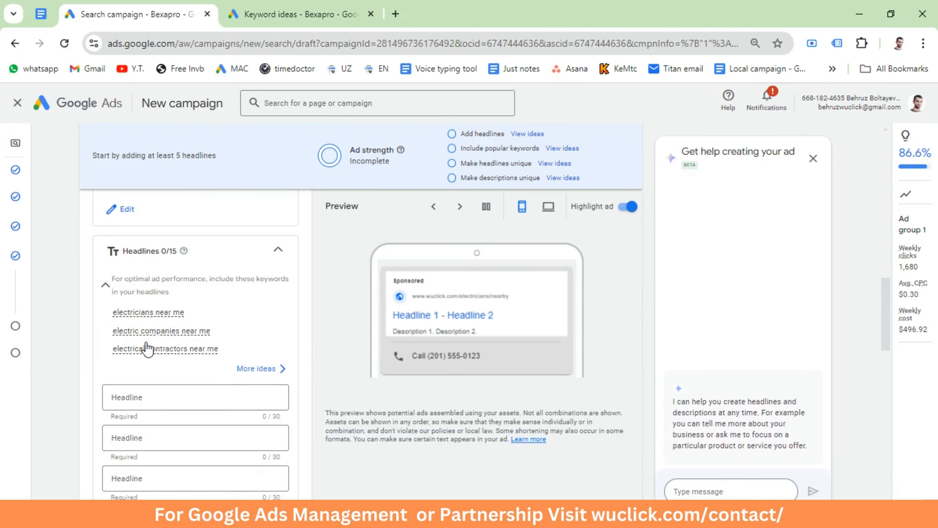
{"action": "mouse_move", "coordinate": [148, 347]}
{"action": "scroll", "coordinate": [263, 420], "scroll_direction": "down", "scroll_amount": 7}
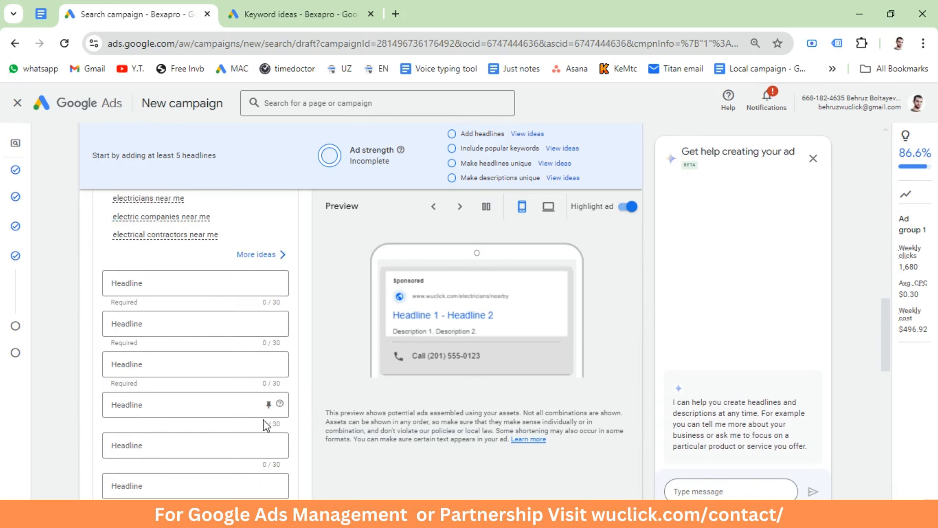
{"action": "scroll", "coordinate": [190, 431], "scroll_direction": "up", "scroll_amount": 8}
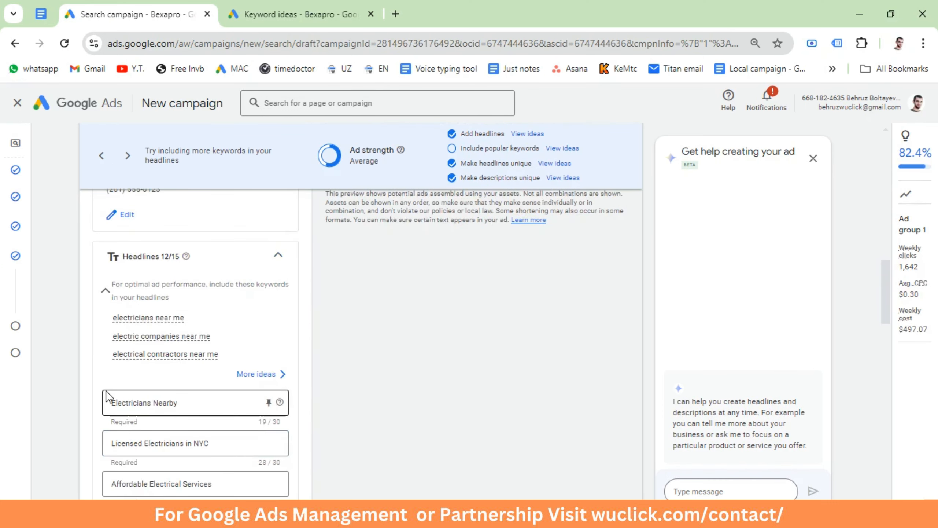
{"action": "scroll", "coordinate": [143, 395], "scroll_direction": "down", "scroll_amount": 3}
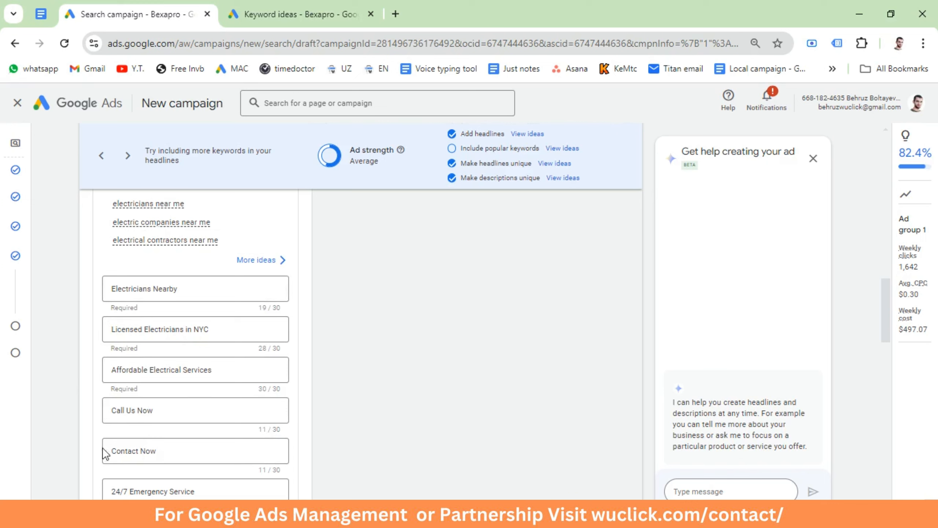
{"action": "scroll", "coordinate": [164, 399], "scroll_direction": "down", "scroll_amount": 3}
{"action": "scroll", "coordinate": [135, 393], "scroll_direction": "down", "scroll_amount": 6}
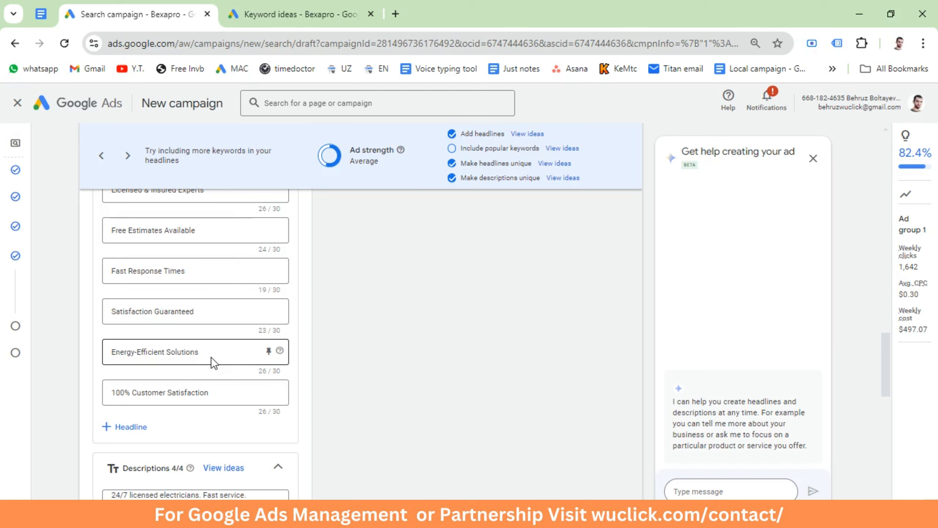
{"action": "scroll", "coordinate": [214, 362], "scroll_direction": "down", "scroll_amount": 5}
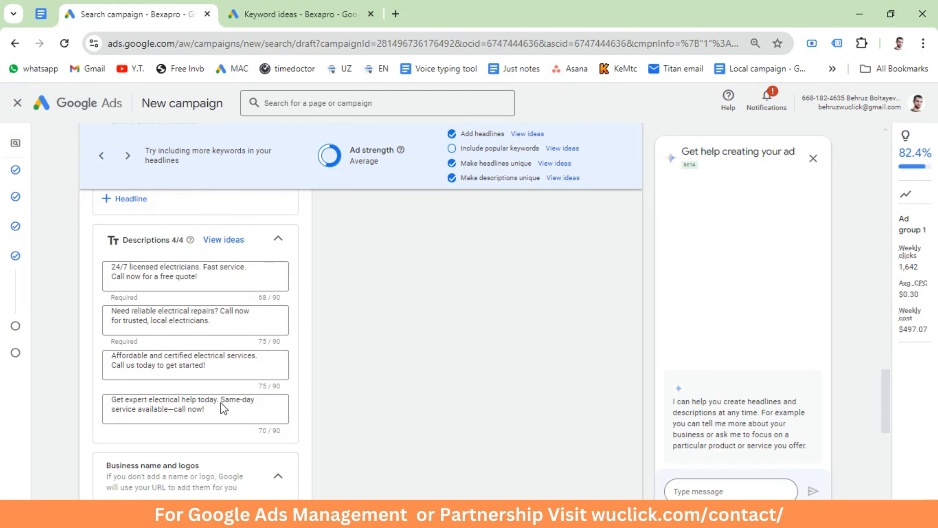
Step: Pin the headlines "Electricians Nearby", "Licensed Electricians in NYC" and "Affordable Electrical Services" to position 1
{"action": "scroll", "coordinate": [131, 347], "scroll_direction": "up", "scroll_amount": 10}
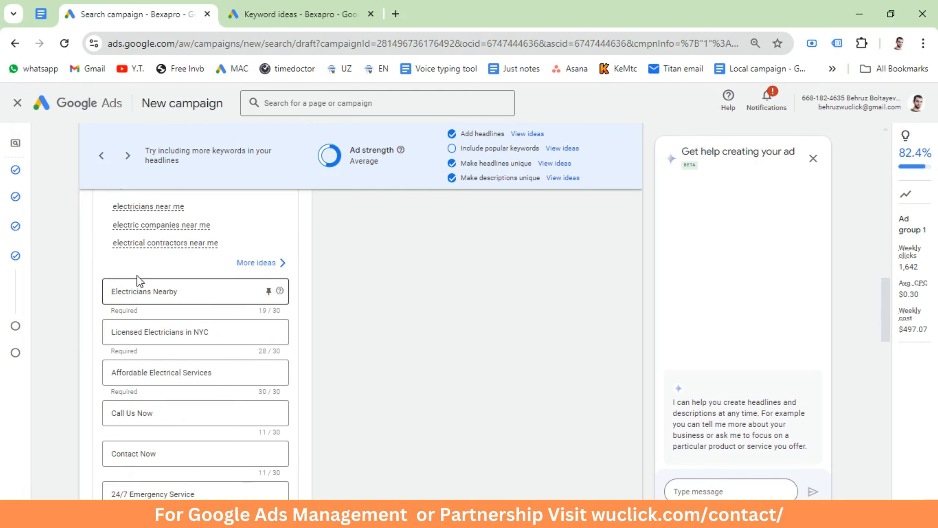
{"action": "left_click", "coordinate": [268, 291]}
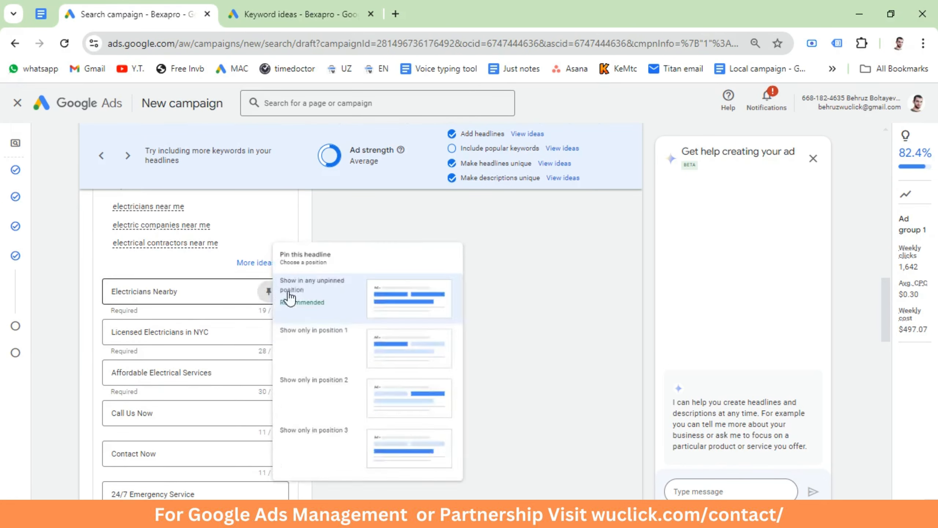
{"action": "left_click", "coordinate": [342, 347]}
{"action": "left_click", "coordinate": [269, 333]}
{"action": "left_click", "coordinate": [299, 211]}
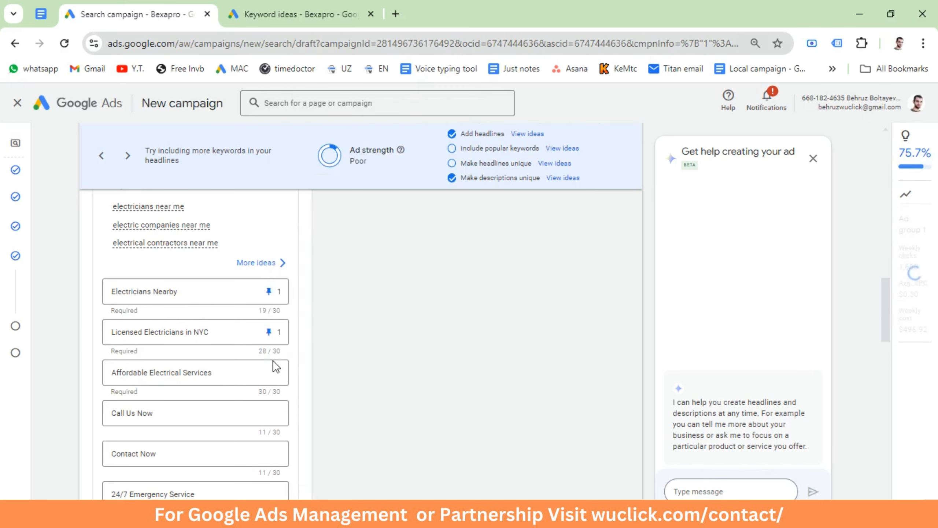
{"action": "left_click", "coordinate": [269, 372]}
{"action": "left_click", "coordinate": [309, 246]}
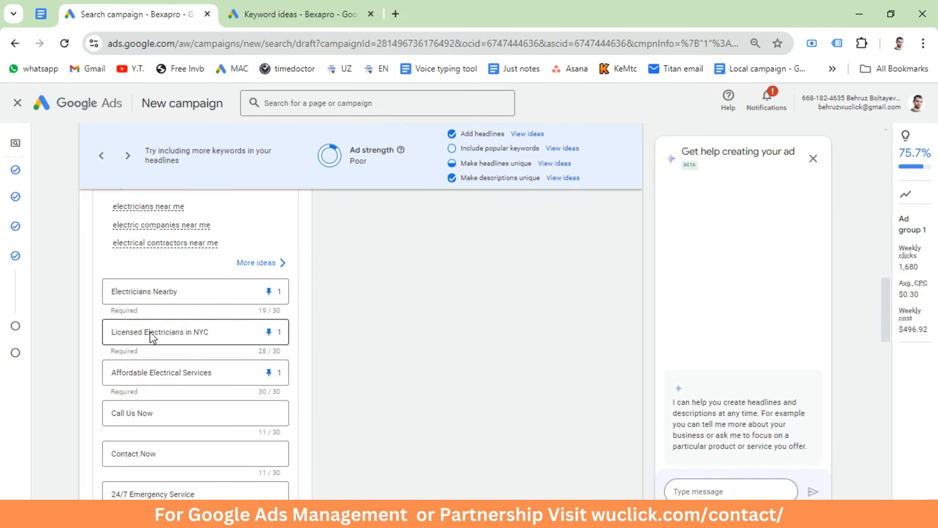
Step: Pin the headlines "Call Us Now" and "Contact Now" to position 2 and check the combinations in the ad preview
{"action": "scroll", "coordinate": [235, 373], "scroll_direction": "down", "scroll_amount": 3}
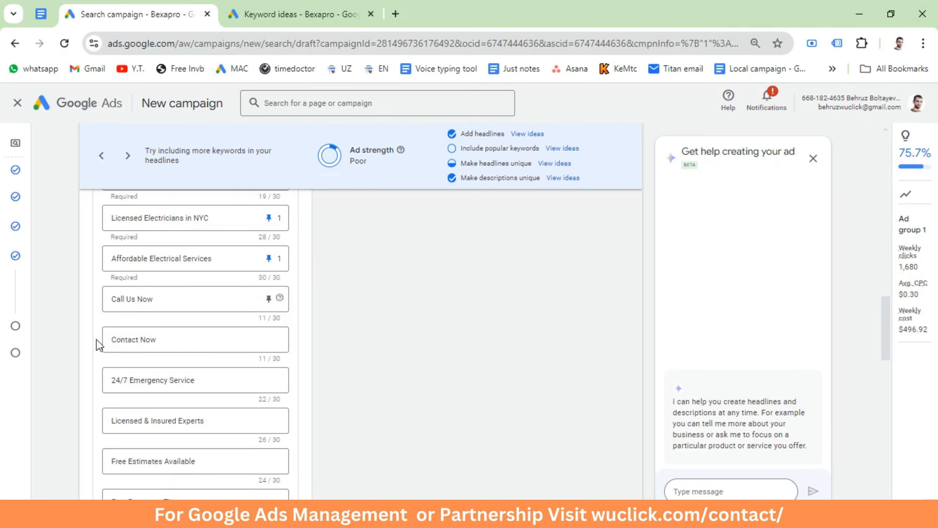
{"action": "left_click", "coordinate": [268, 302]}
{"action": "left_click", "coordinate": [327, 420]}
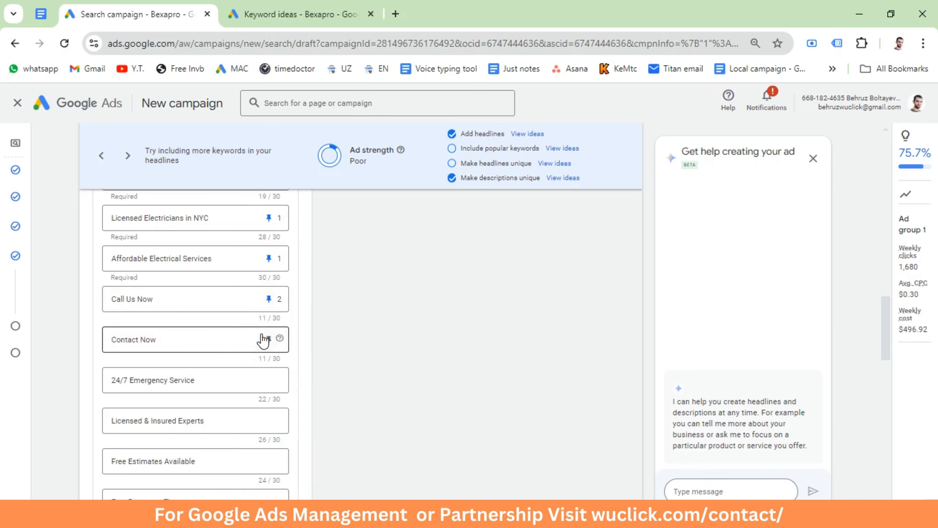
{"action": "left_click", "coordinate": [268, 339]}
{"action": "left_click", "coordinate": [339, 273]}
{"action": "scroll", "coordinate": [481, 314], "scroll_direction": "up", "scroll_amount": 12}
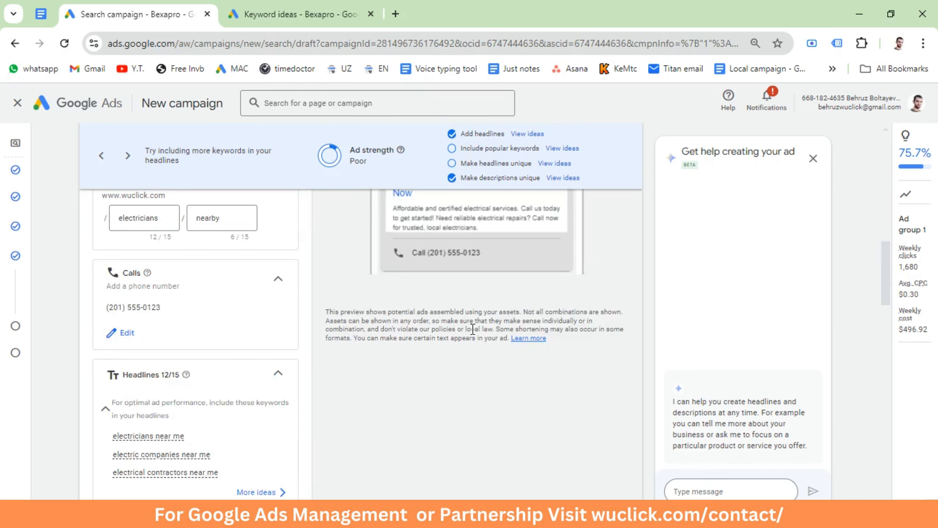
{"action": "scroll", "coordinate": [471, 367], "scroll_direction": "down", "scroll_amount": 3}
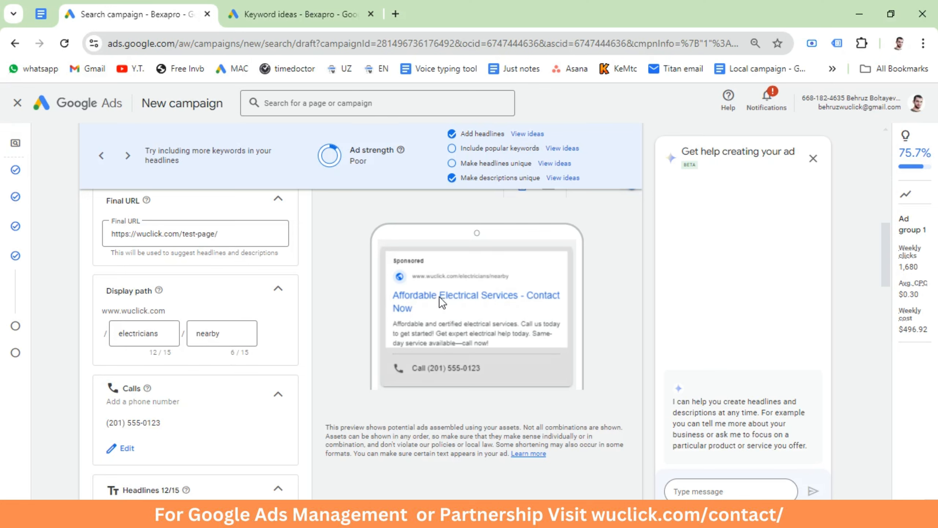
{"action": "scroll", "coordinate": [221, 370], "scroll_direction": "down", "scroll_amount": 8}
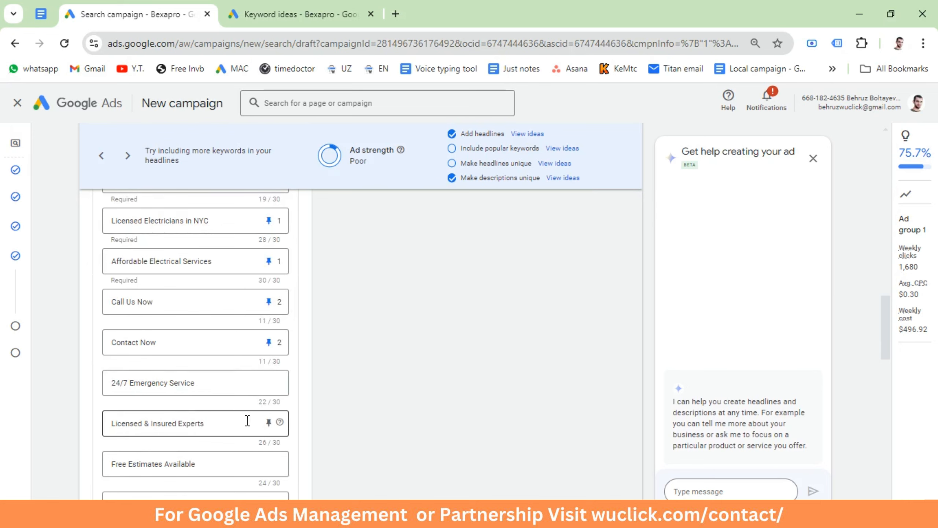
{"action": "scroll", "coordinate": [250, 370], "scroll_direction": "up", "scroll_amount": 3}
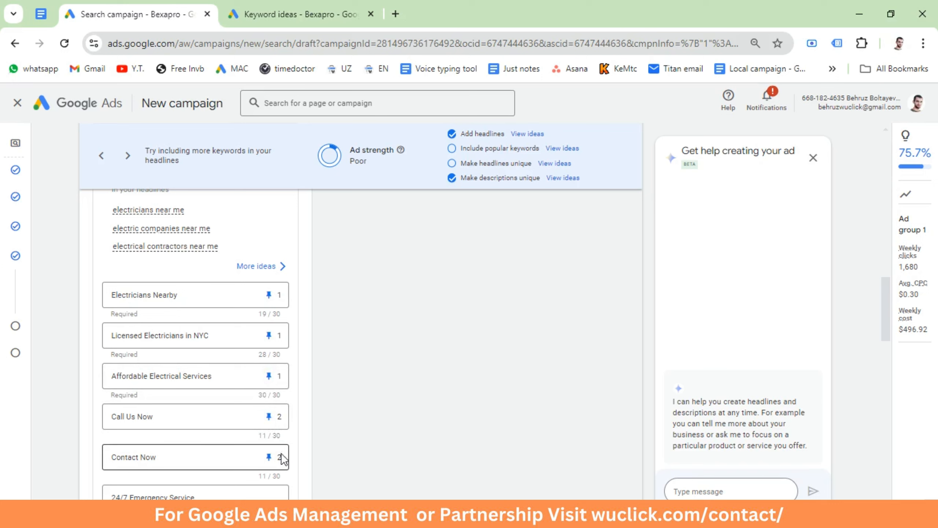
Step: Create a new campaign sitelink with the text "Contact" and the final URL wuclick.com/contact
{"action": "scroll", "coordinate": [295, 434], "scroll_direction": "down", "scroll_amount": 15}
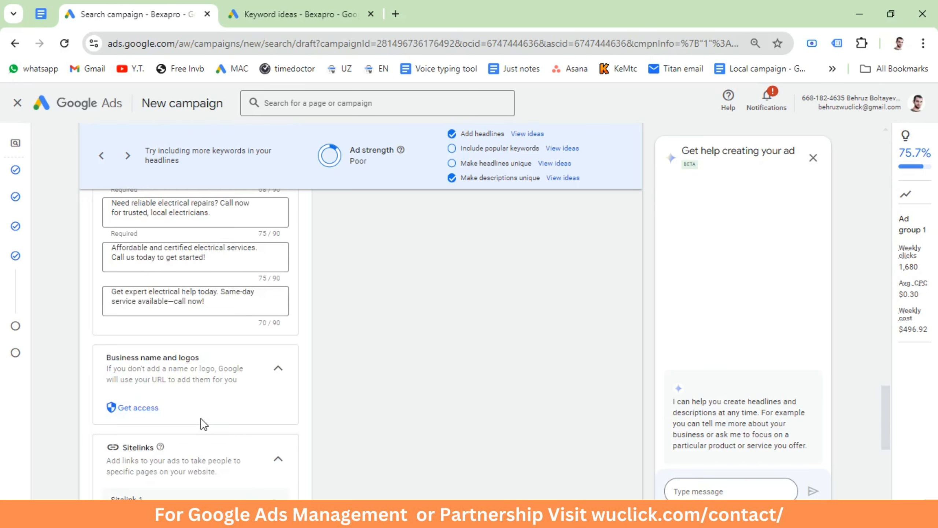
{"action": "scroll", "coordinate": [201, 419], "scroll_direction": "down", "scroll_amount": 5}
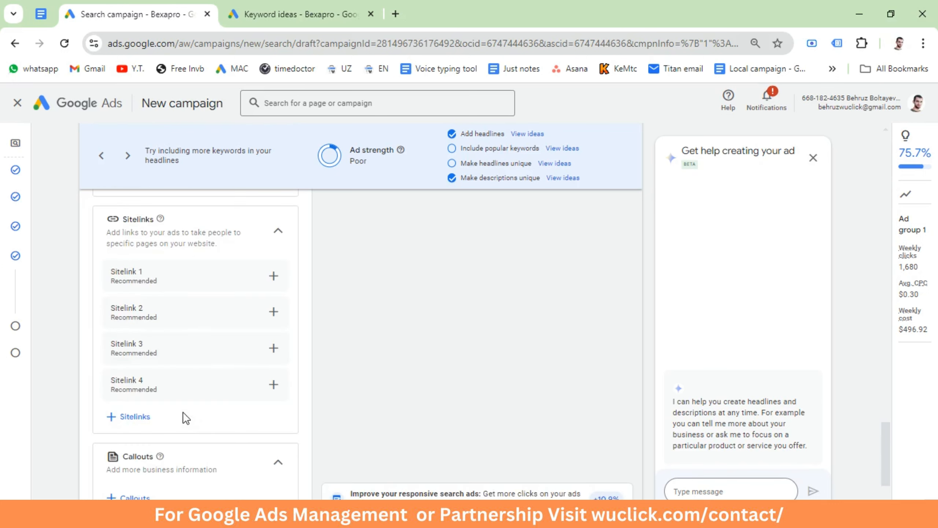
{"action": "left_click", "coordinate": [129, 419]}
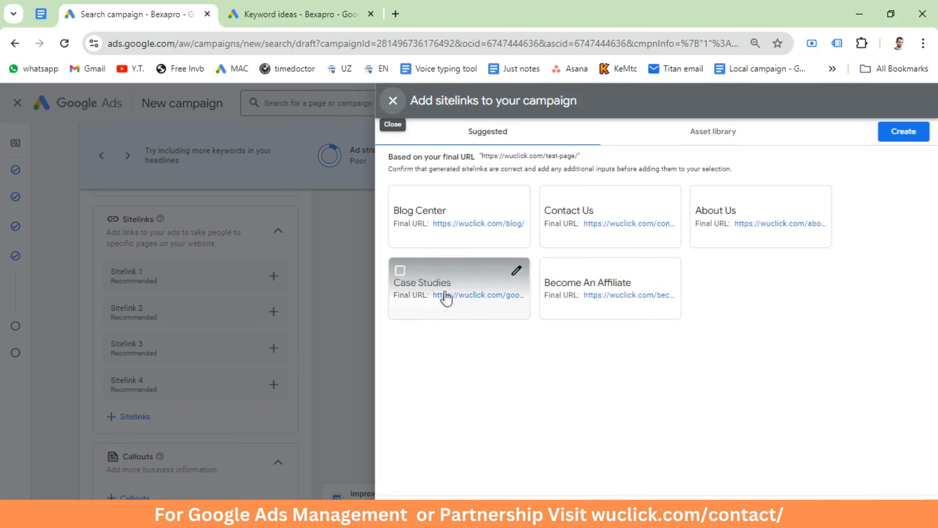
{"action": "left_click", "coordinate": [902, 133]}
{"action": "left_click", "coordinate": [253, 202]}
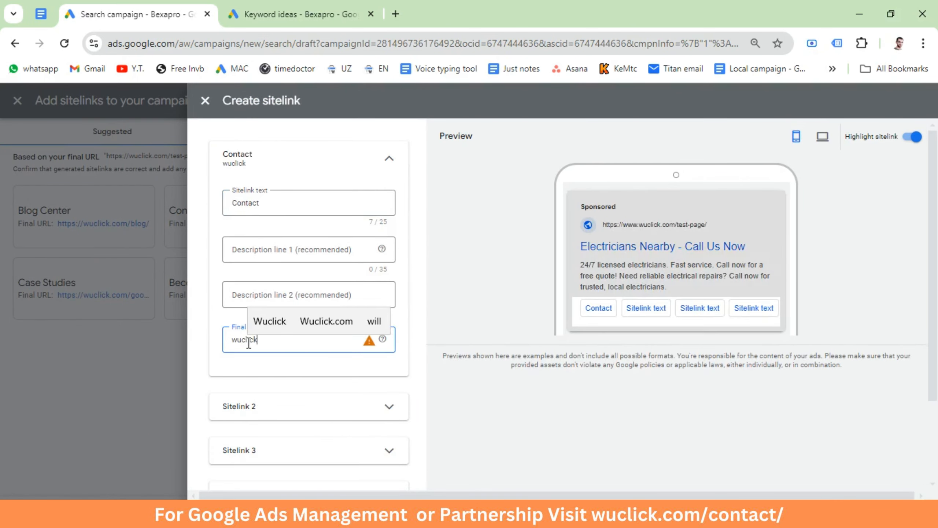
{"action": "type", "text": ".com/contact"}
{"action": "scroll", "coordinate": [249, 343], "scroll_direction": "down", "scroll_amount": 3}
Step: Fill in the second sitelink with the text "About" and the final URL wuclick.com/about
{"action": "left_click", "coordinate": [264, 295]}
{"action": "left_click", "coordinate": [268, 340]}
{"action": "type", "text": "About"}
{"action": "left_click", "coordinate": [257, 476]}
{"action": "type", "text": "wuclick.com/about"}
Step: Fill in the third sitelink with the text "Services" and the final URL wuclick.com/services
{"action": "scroll", "coordinate": [251, 443], "scroll_direction": "down", "scroll_amount": 4}
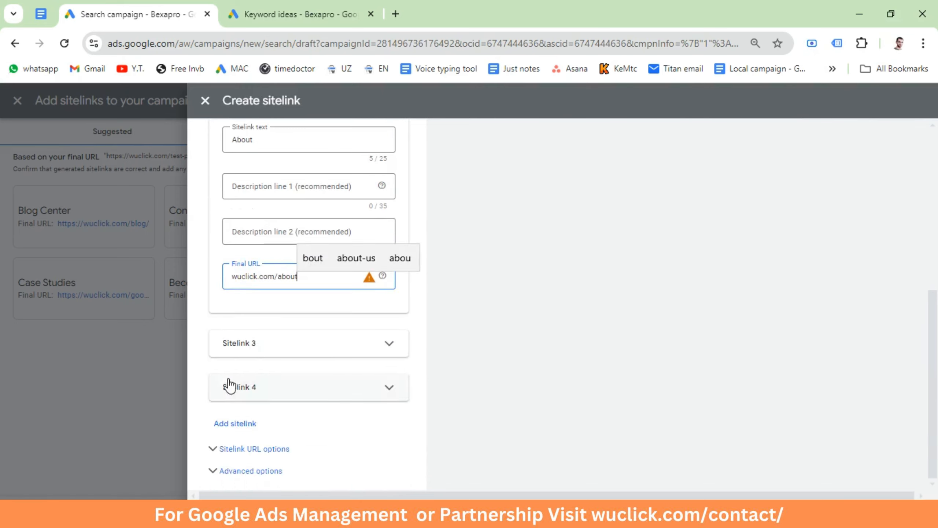
{"action": "scroll", "coordinate": [265, 399], "scroll_direction": "down", "scroll_amount": 3}
{"action": "left_click", "coordinate": [248, 417]}
{"action": "type", "text": "wuclick.com/services"}
{"action": "scroll", "coordinate": [254, 410], "scroll_direction": "down", "scroll_amount": 3}
Step: Fill in the fourth sitelink with the text "Emergency service" and the final URL wuclick.com/emergency
{"action": "left_click", "coordinate": [262, 392]}
{"action": "scroll", "coordinate": [260, 388], "scroll_direction": "down", "scroll_amount": 3}
{"action": "left_click", "coordinate": [253, 323]}
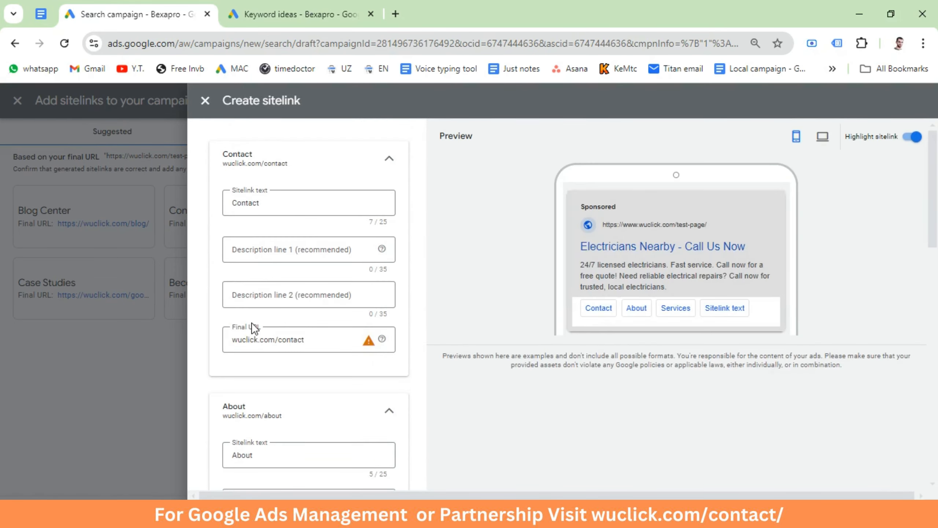
{"action": "type", "text": "Emergency service"}
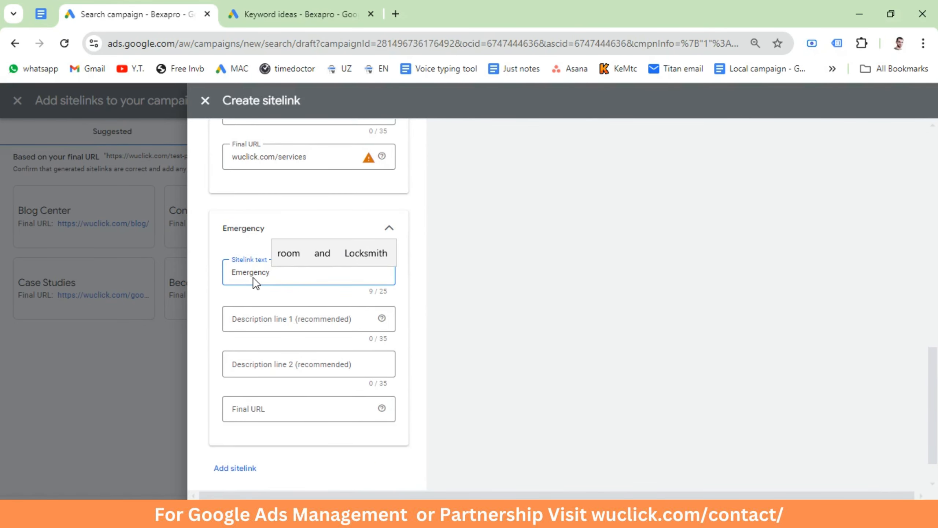
{"action": "left_click", "coordinate": [271, 408]}
{"action": "type", "text": "wuclick.com/emergency"}
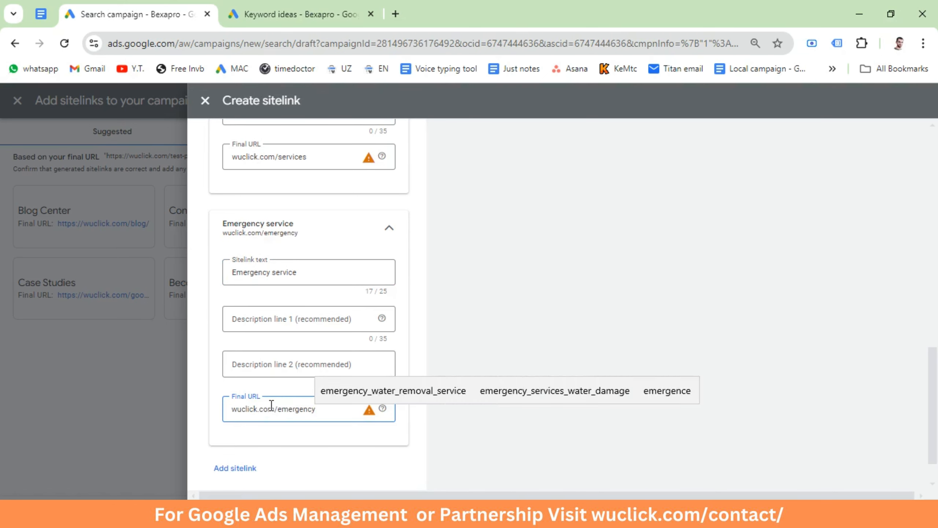
Step: Leave the sitelink description lines empty, save the four sitelinks and apply them to the campaign
{"action": "scroll", "coordinate": [317, 416], "scroll_direction": "up", "scroll_amount": 10}
{"action": "scroll", "coordinate": [317, 416], "scroll_direction": "up", "scroll_amount": 3}
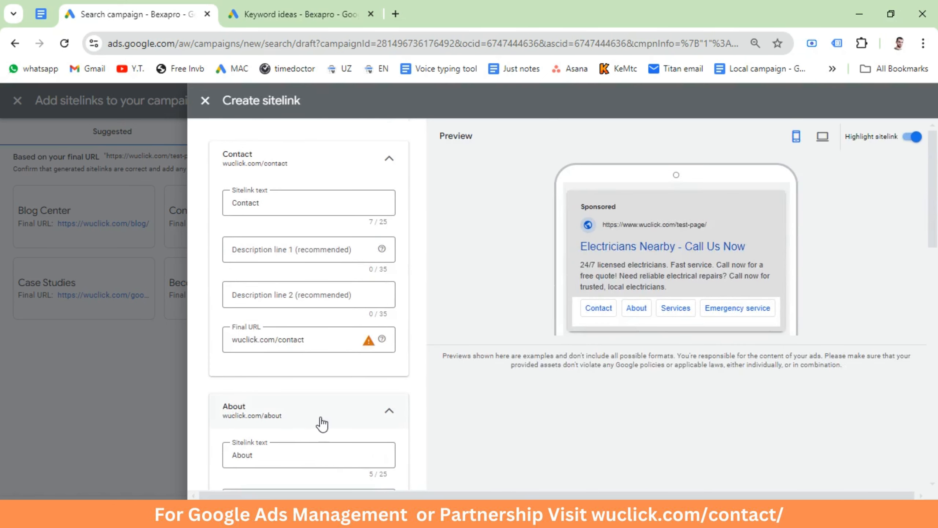
{"action": "left_click", "coordinate": [257, 250]}
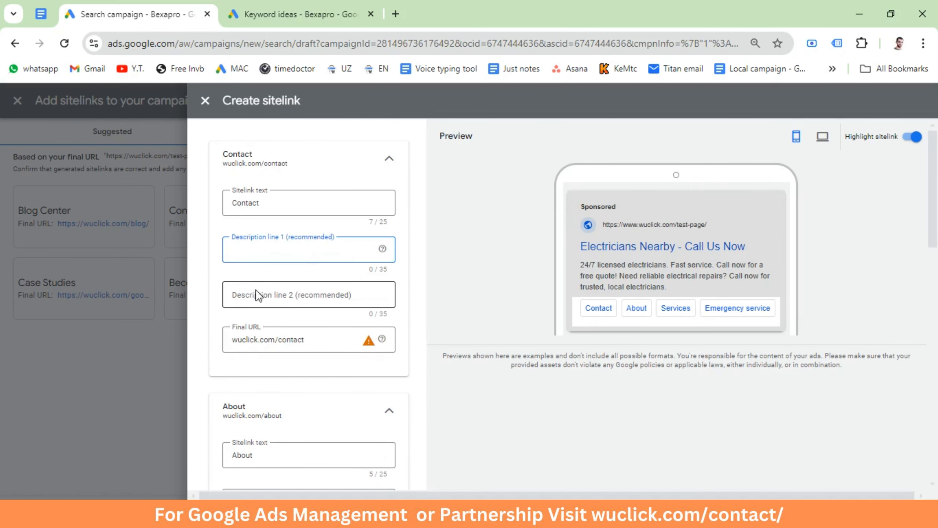
{"action": "left_click", "coordinate": [255, 290]}
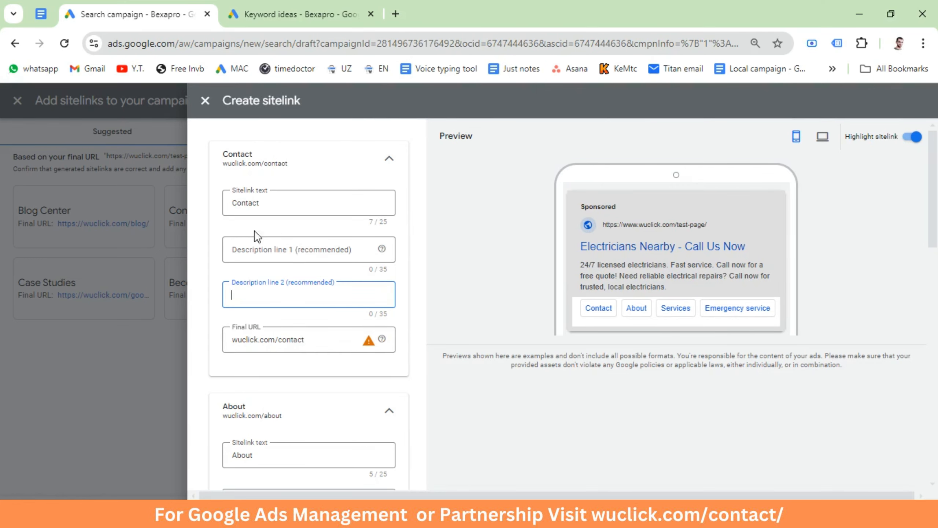
{"action": "scroll", "coordinate": [311, 370], "scroll_direction": "down", "scroll_amount": 3}
{"action": "scroll", "coordinate": [310, 370], "scroll_direction": "up", "scroll_amount": 3}
{"action": "scroll", "coordinate": [273, 362], "scroll_direction": "down", "scroll_amount": 3}
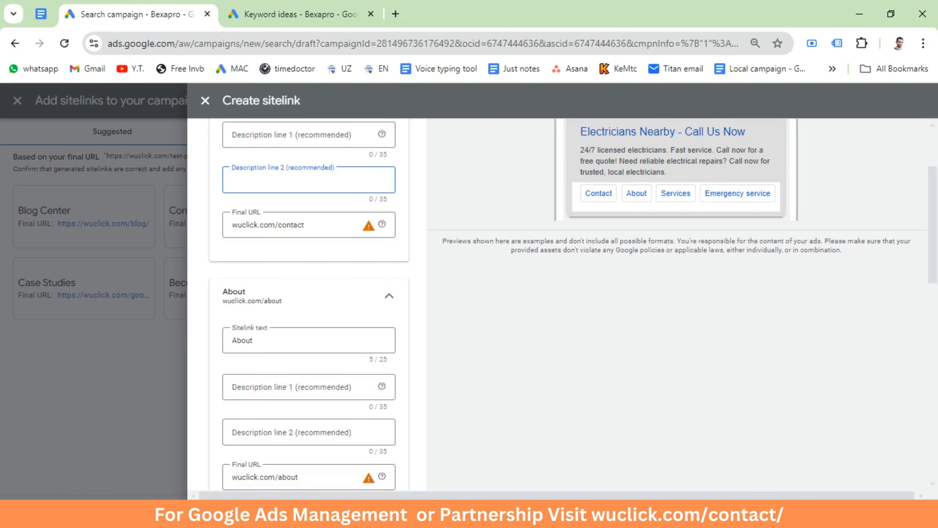
{"action": "left_click", "coordinate": [242, 514]}
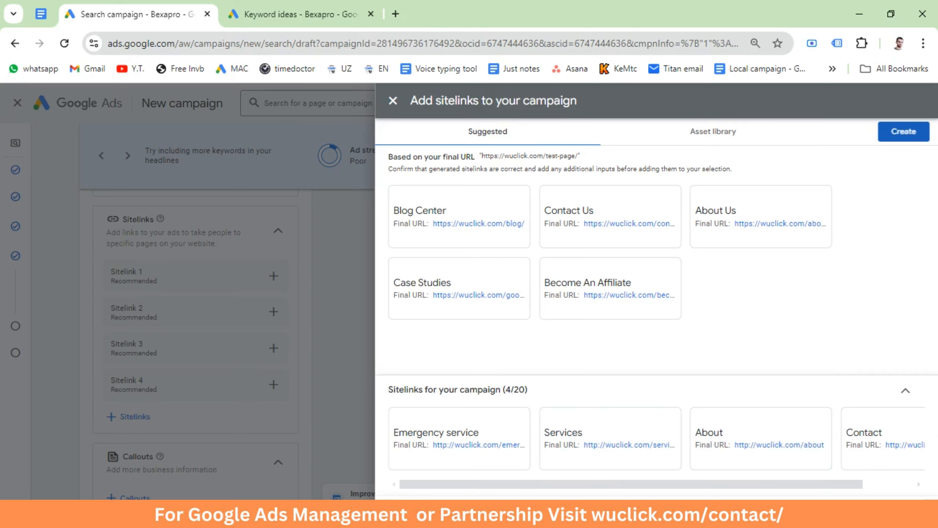
{"action": "left_click", "coordinate": [402, 514]}
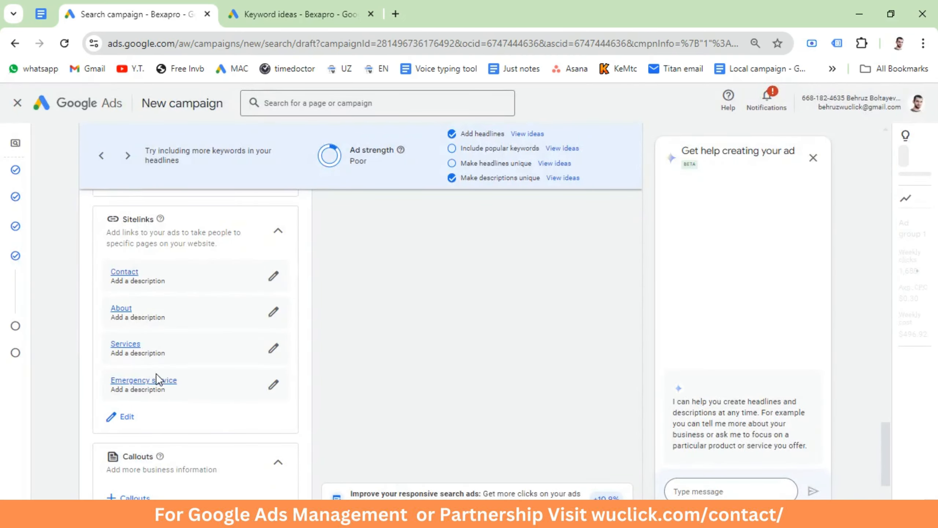
Step: Add the campaign callouts 24/7 Emergency Service, Licensed & Insured Pros, Fast Response Times, Free Estimates, No Hidden Fees, 100% Satisfaction and Upfront Pricing
{"action": "scroll", "coordinate": [155, 373], "scroll_direction": "down", "scroll_amount": 5}
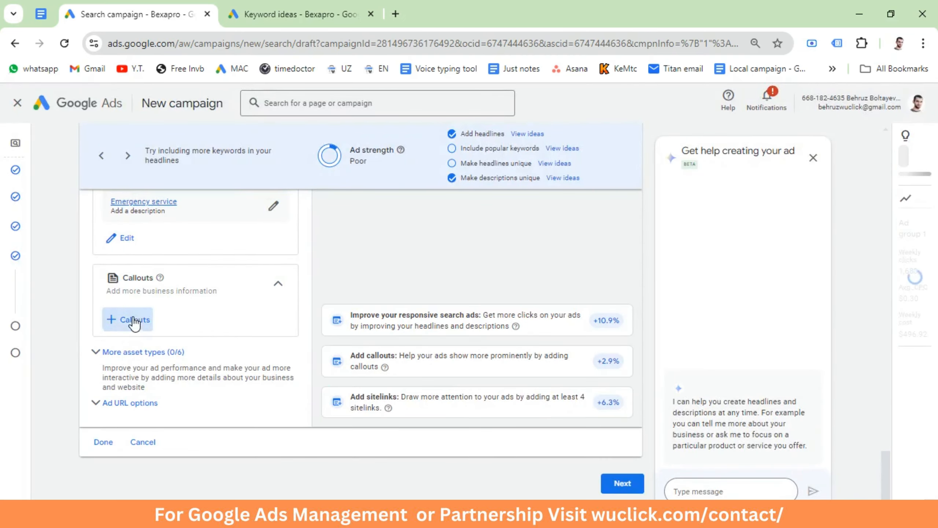
{"action": "left_click", "coordinate": [134, 320]}
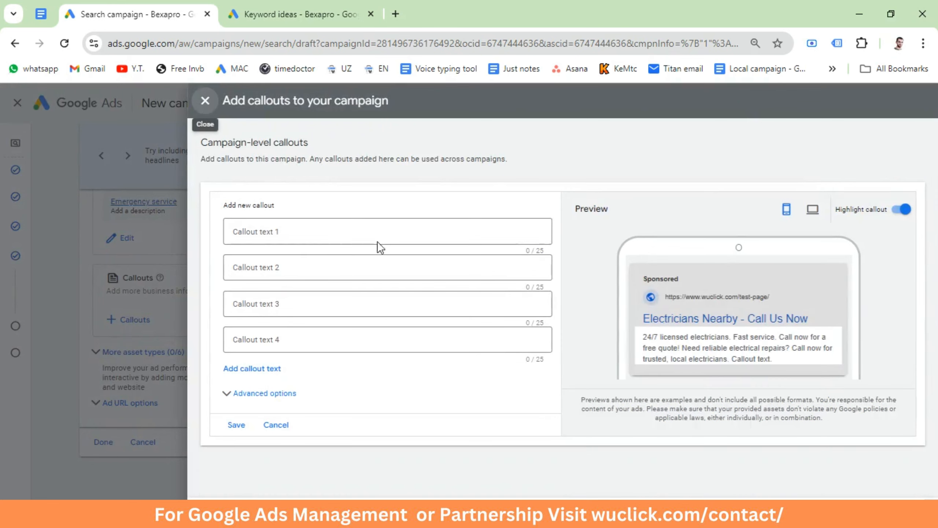
{"action": "left_click", "coordinate": [287, 230]}
{"action": "type", "text": "24/7 Emergency Service Licensed & Insured Pros Fast Response Times Free Estimates No Hidden Fees 100% Satisfaction Upfront Pricing"}
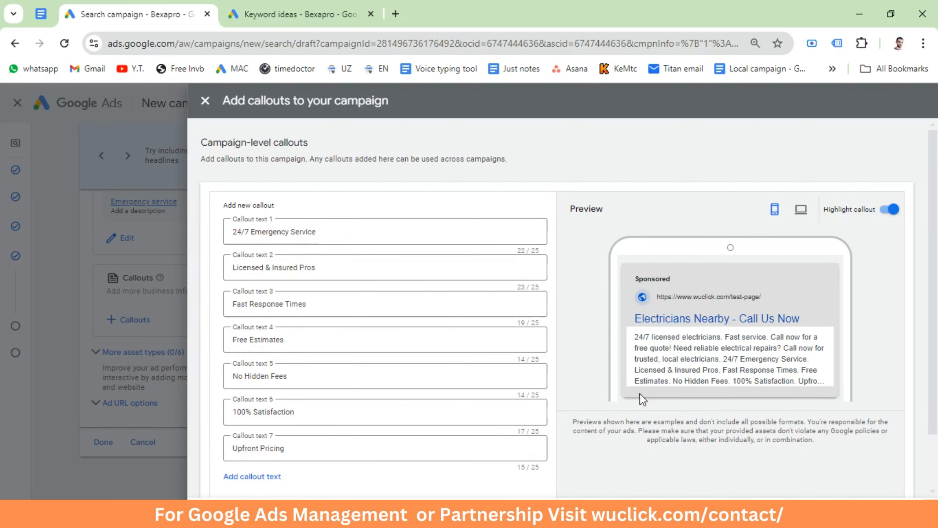
{"action": "scroll", "coordinate": [456, 364], "scroll_direction": "down", "scroll_amount": 2}
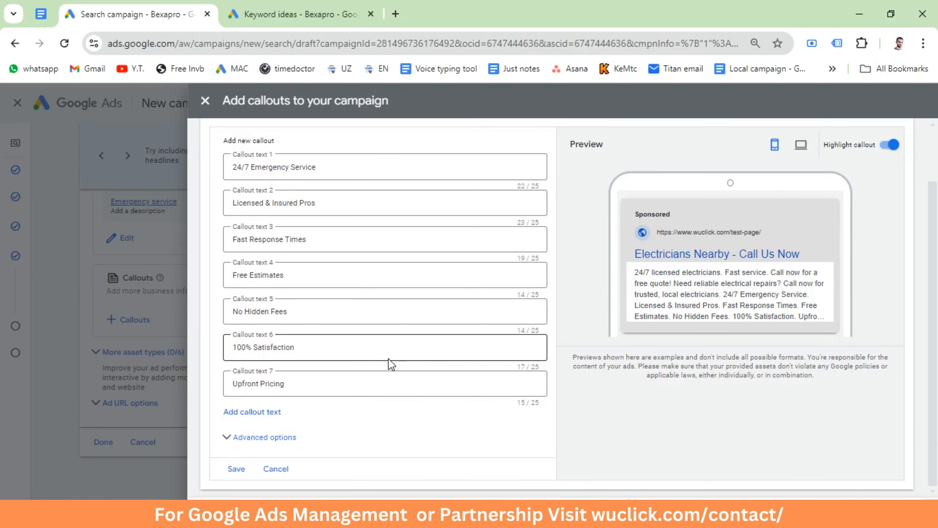
{"action": "left_click", "coordinate": [236, 469]}
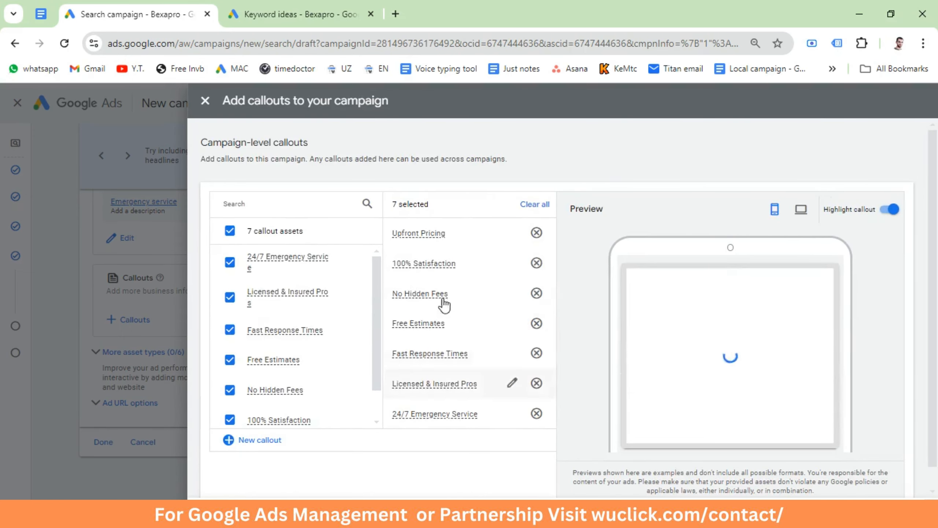
{"action": "left_click", "coordinate": [218, 514]}
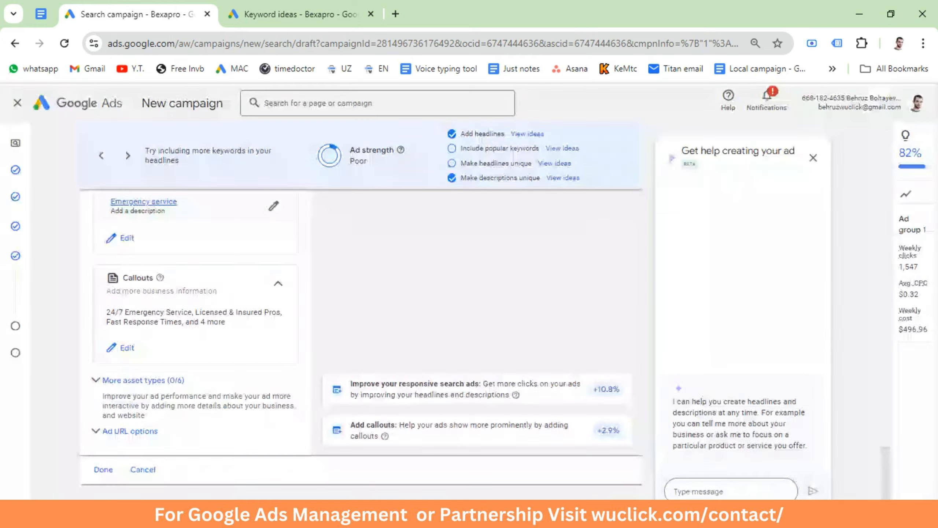
Step: Start a new structured snippet for the campaign with an English header of the type Types
{"action": "left_click", "coordinate": [99, 384]}
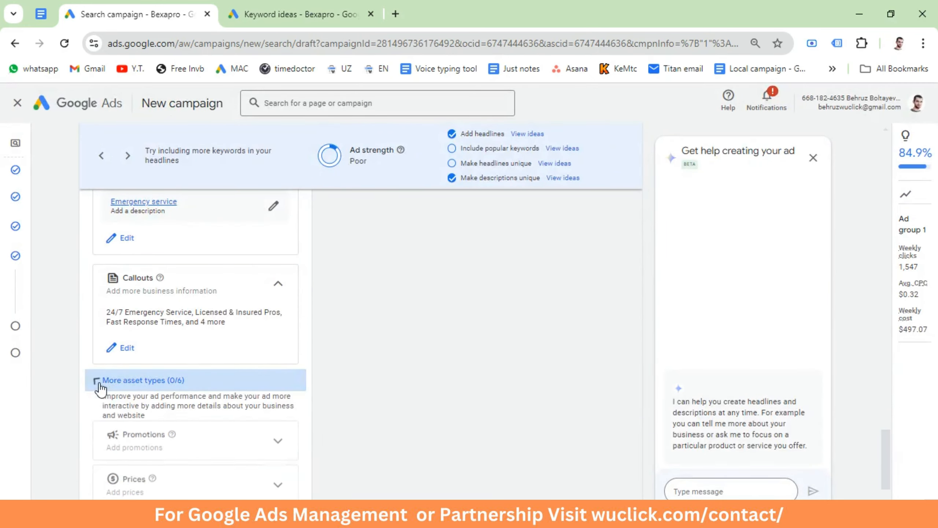
{"action": "scroll", "coordinate": [162, 380], "scroll_direction": "down", "scroll_amount": 3}
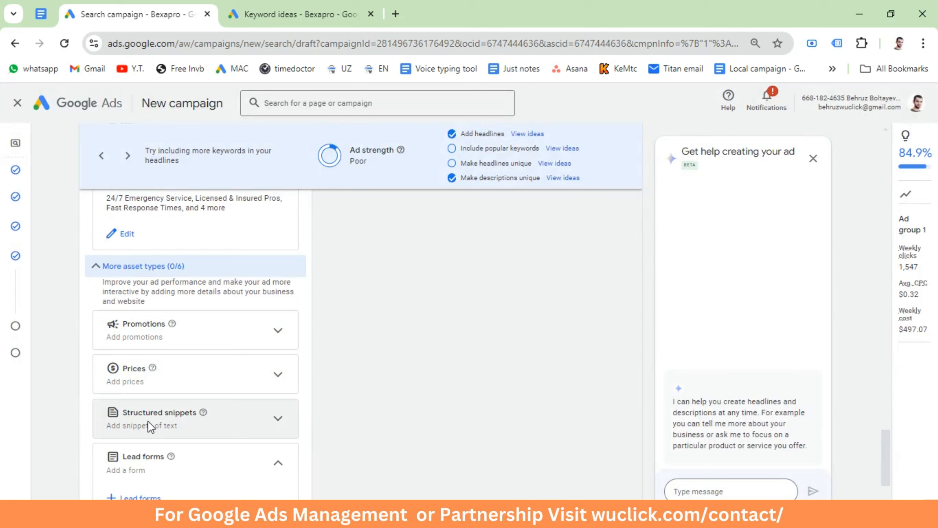
{"action": "left_click", "coordinate": [277, 421]}
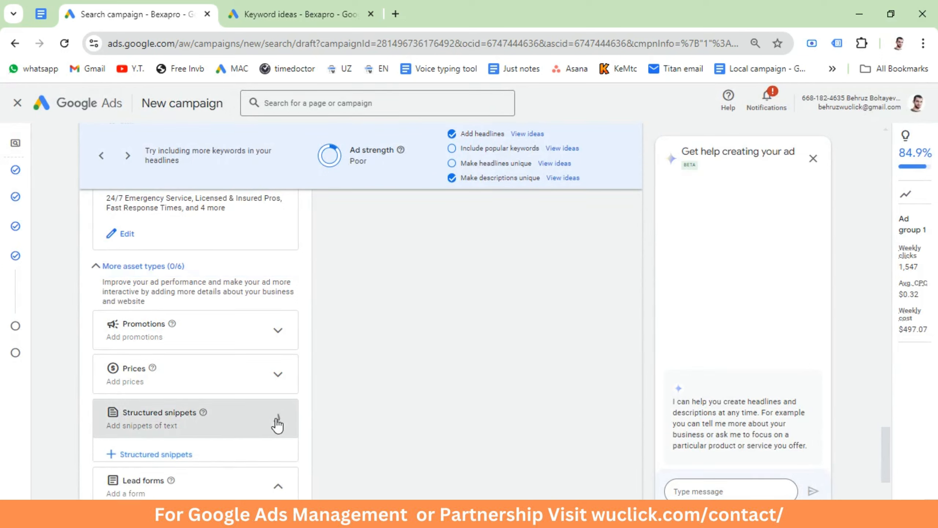
{"action": "left_click", "coordinate": [137, 455]}
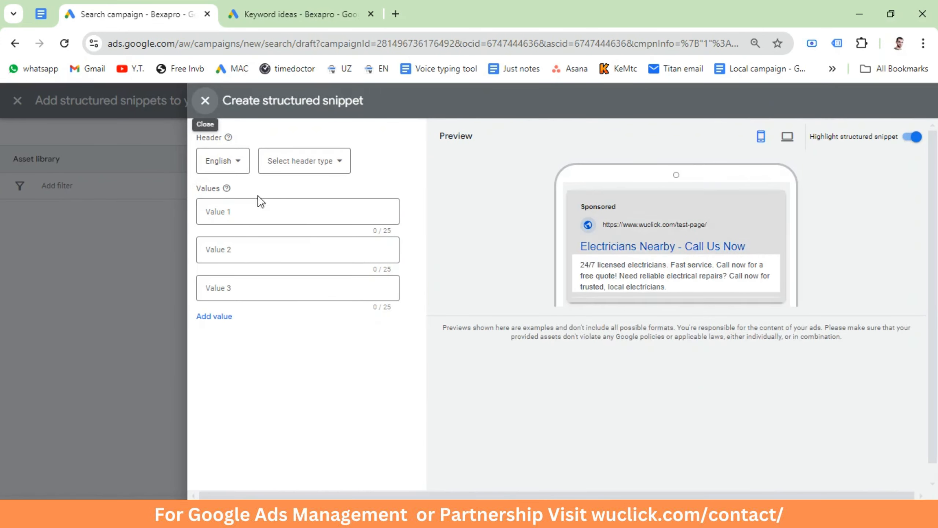
{"action": "left_click", "coordinate": [253, 209]}
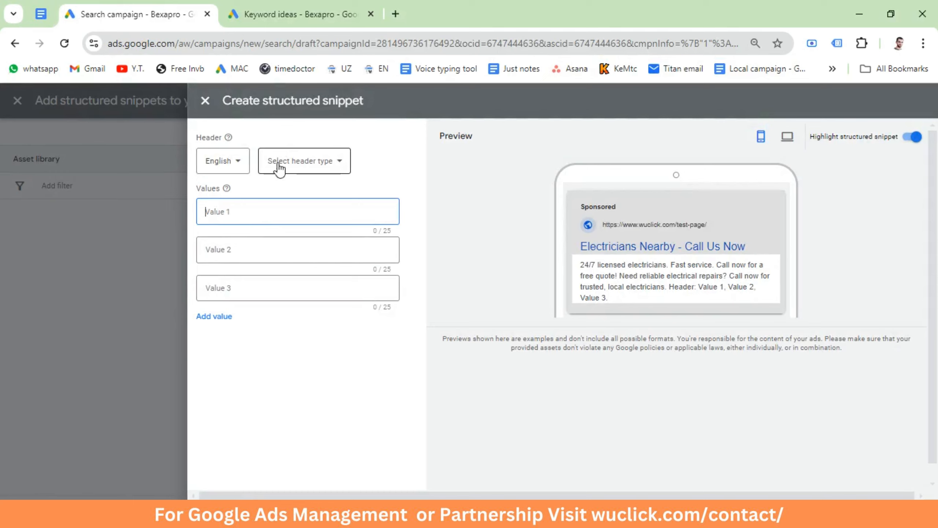
{"action": "left_click", "coordinate": [296, 165]}
{"action": "scroll", "coordinate": [312, 273], "scroll_direction": "down", "scroll_amount": 3}
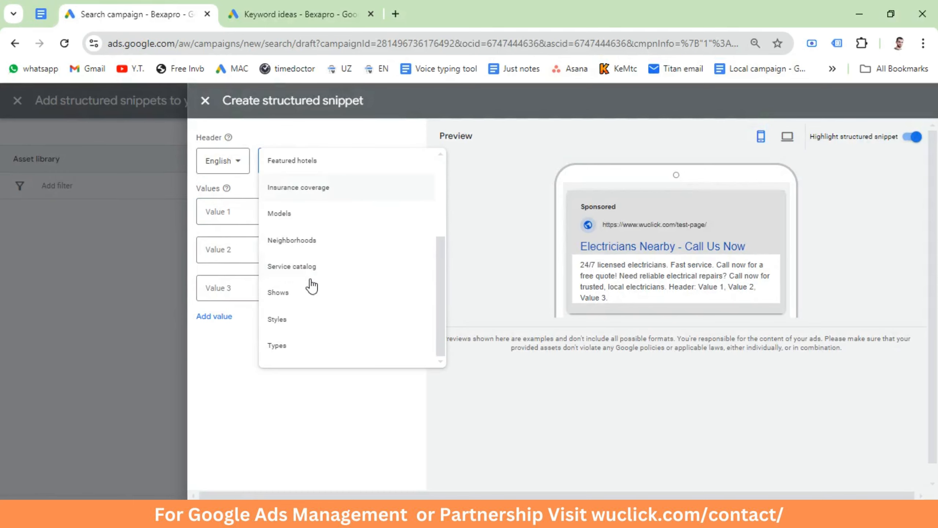
{"action": "left_click", "coordinate": [284, 343]}
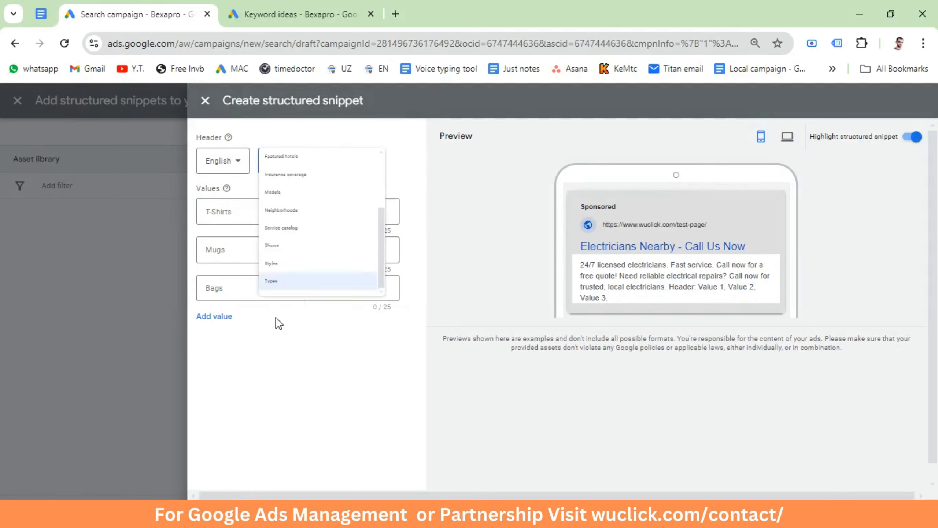
Step: Enter the snippet values Electrical Repairs, Rewiring, Lighting Installations and Panel Upgrades, and save the snippet to the campaign
{"action": "left_click", "coordinate": [233, 216]}
{"action": "type", "text": "Electrical Repairs Rewiring Lighting Installations Panel Upgrades"}
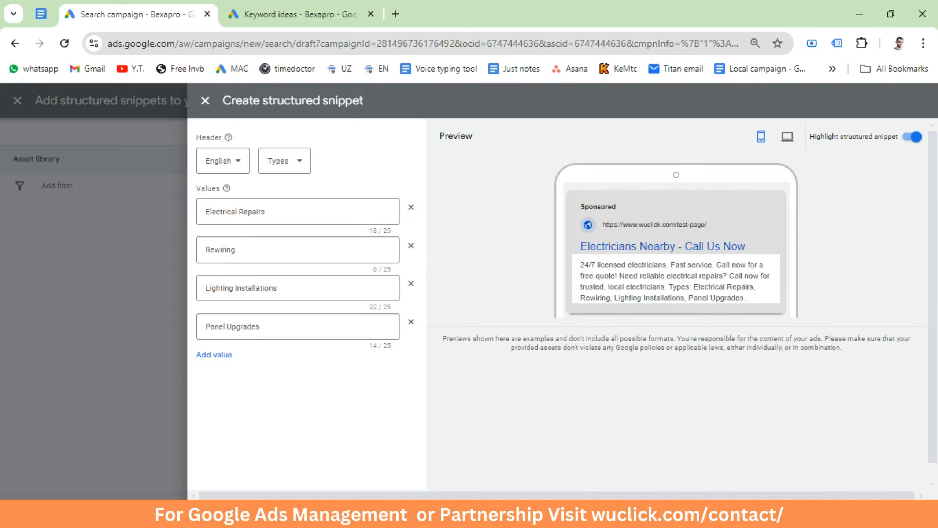
{"action": "left_click", "coordinate": [223, 512]}
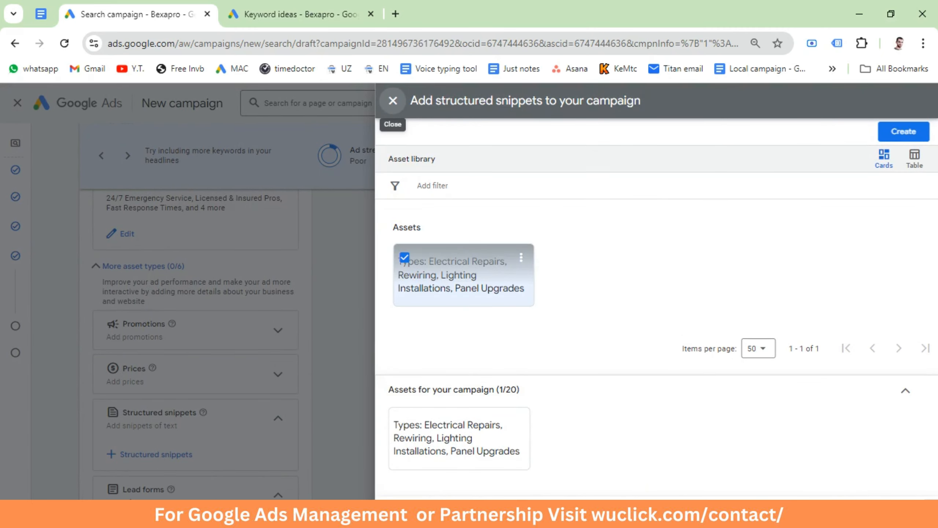
{"action": "left_click", "coordinate": [393, 100]}
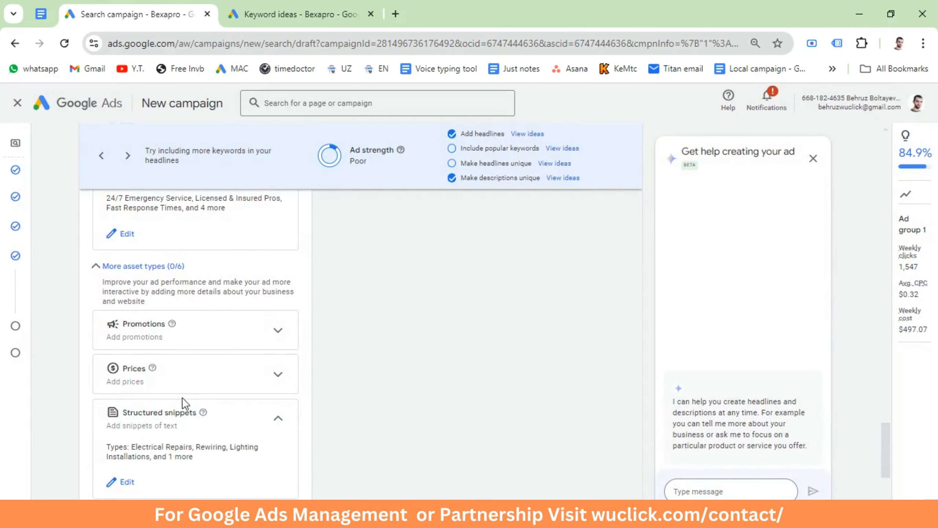
Step: Finish the responsive search ad, and after looking over the ad group's keywords and ad continue to the budget settings
{"action": "scroll", "coordinate": [177, 397], "scroll_direction": "down", "scroll_amount": 5}
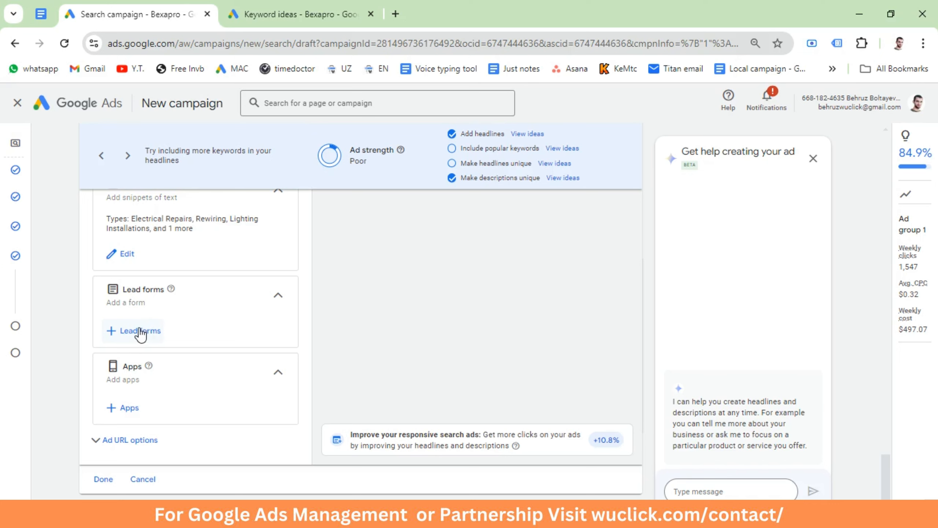
{"action": "left_click", "coordinate": [103, 478]}
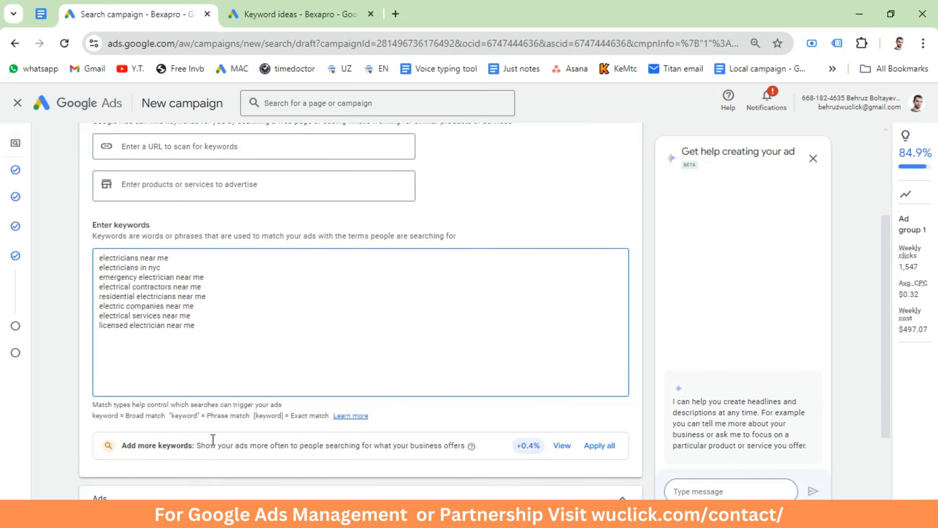
{"action": "left_click_drag", "start_coordinate": [222, 314], "coordinate": [125, 267]}
{"action": "scroll", "coordinate": [356, 405], "scroll_direction": "down", "scroll_amount": 3}
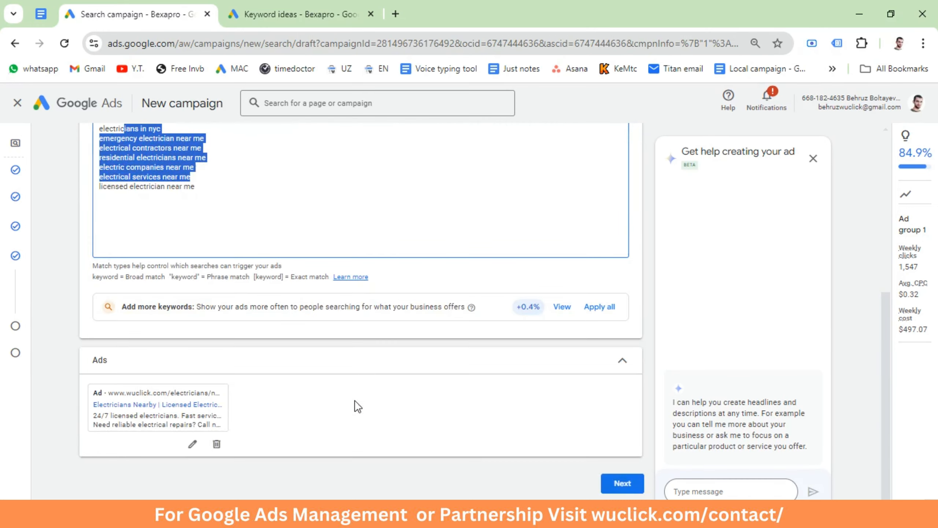
{"action": "scroll", "coordinate": [350, 400], "scroll_direction": "up", "scroll_amount": 6}
{"action": "scroll", "coordinate": [222, 266], "scroll_direction": "down", "scroll_amount": 5}
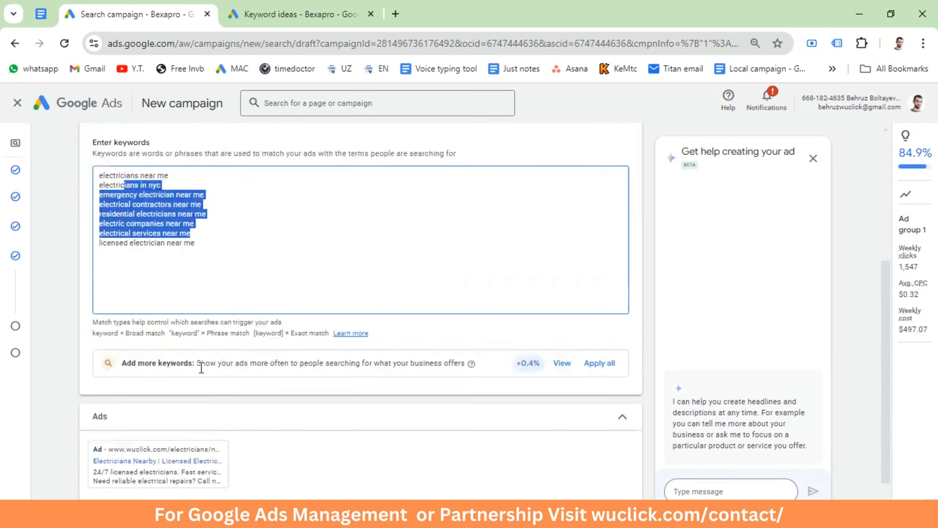
{"action": "scroll", "coordinate": [197, 425], "scroll_direction": "up", "scroll_amount": 5}
{"action": "scroll", "coordinate": [195, 370], "scroll_direction": "down", "scroll_amount": 5}
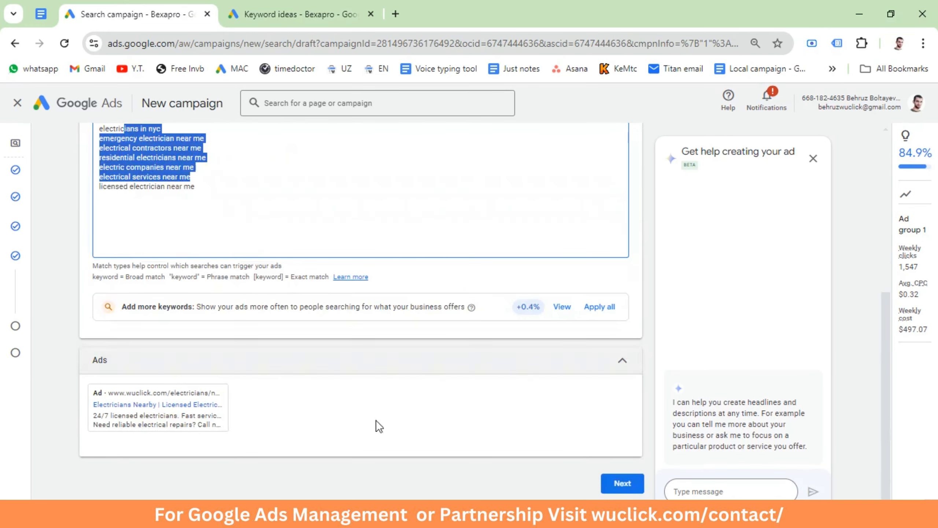
{"action": "left_click", "coordinate": [609, 481]}
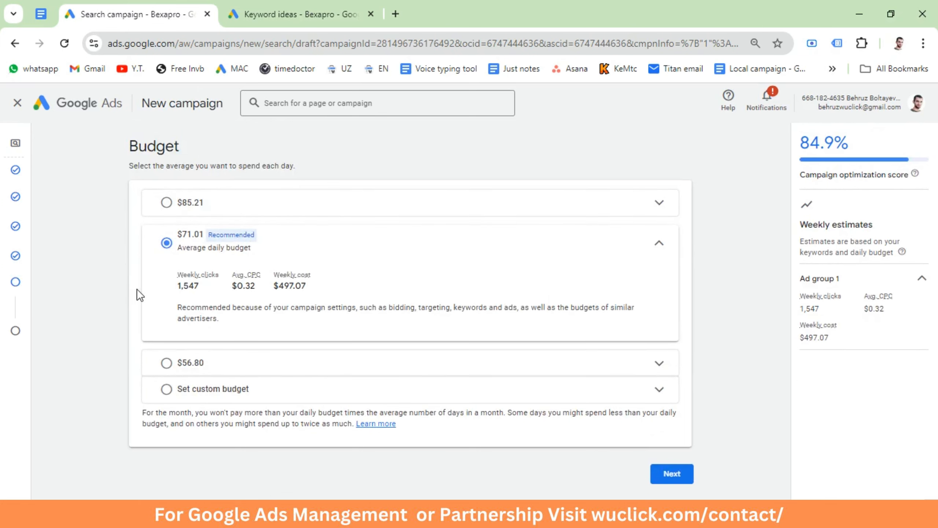
Step: Check the keywords' top of page bids in Keyword Planner and set a custom average daily budget of $50 for the campaign
{"action": "left_click", "coordinate": [288, 14]}
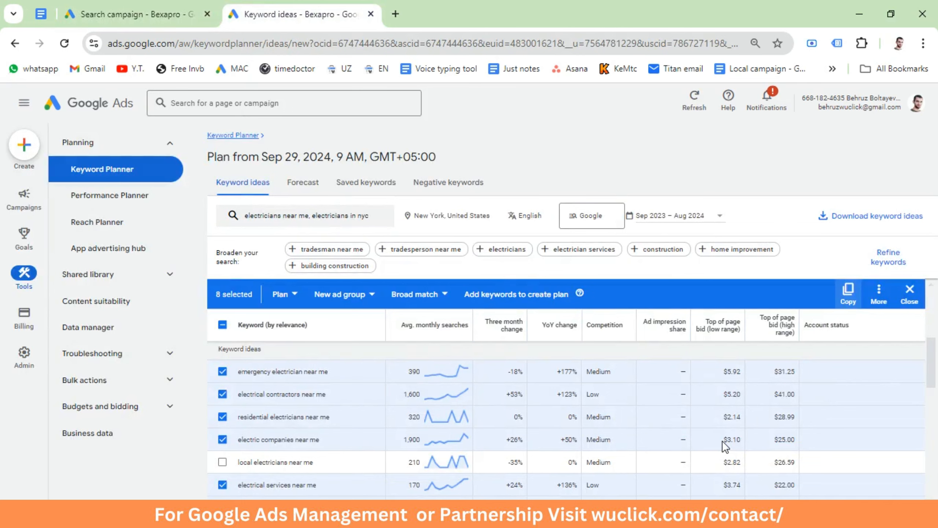
{"action": "left_click", "coordinate": [147, 14]}
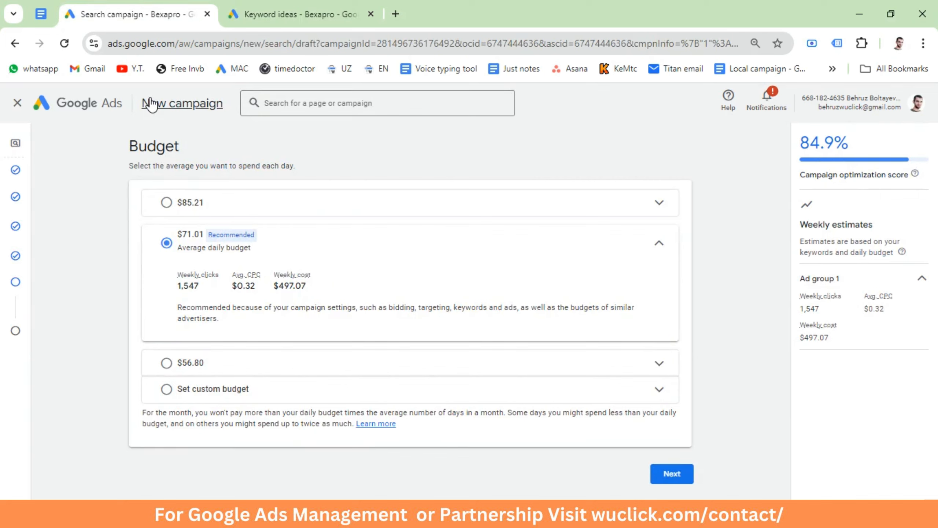
{"action": "left_click", "coordinate": [167, 389]}
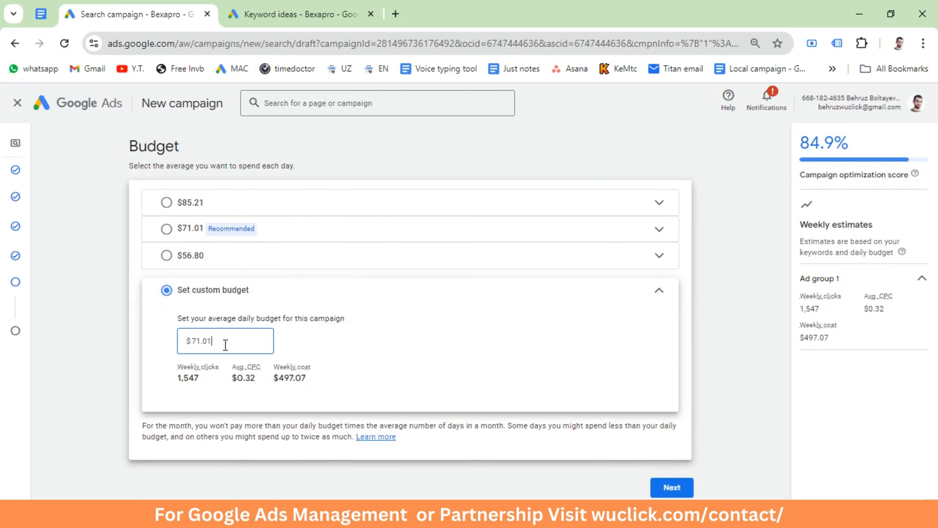
{"action": "double_click", "coordinate": [226, 344]}
{"action": "type", "text": "50"}
Step: Proceed to the final campaign review and publish the Leads-Search campaign
{"action": "left_click", "coordinate": [672, 488]}
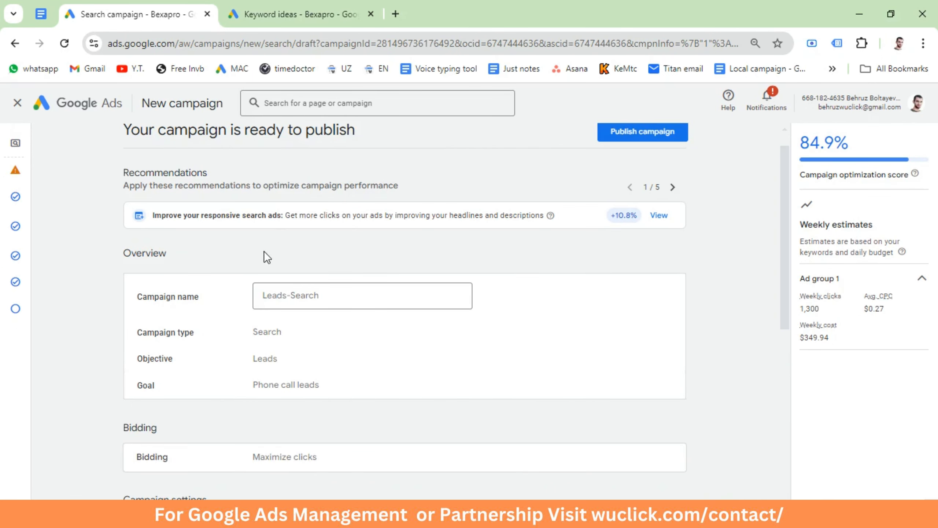
{"action": "left_click", "coordinate": [643, 131]}
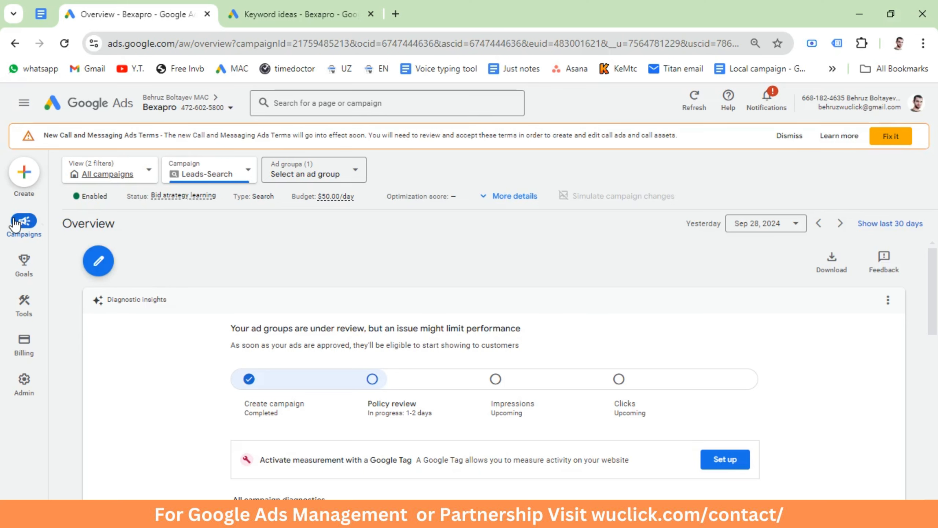
Step: Open the search keywords of Ad group 1 in the published Leads-Search campaign
{"action": "mouse_move", "coordinate": [24, 222]}
{"action": "left_click", "coordinate": [111, 263]}
{"action": "left_click", "coordinate": [107, 276]}
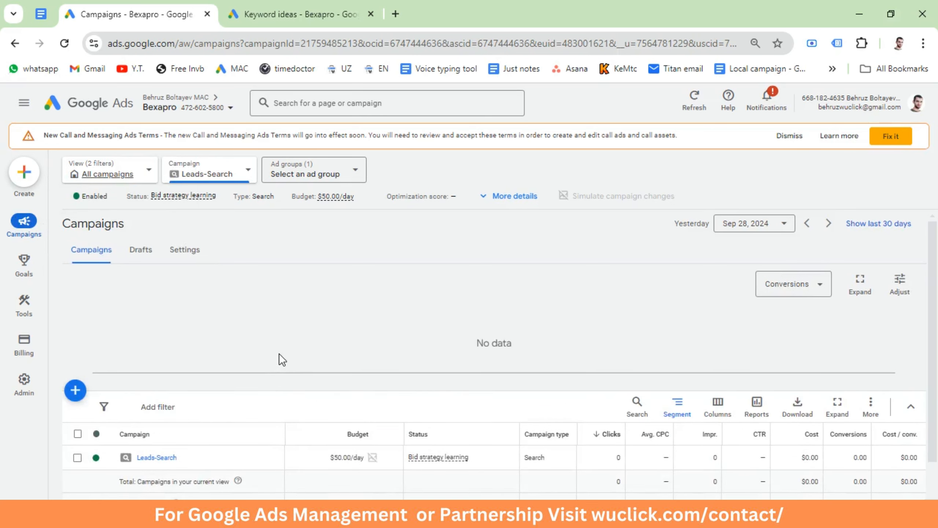
{"action": "left_click", "coordinate": [157, 387]}
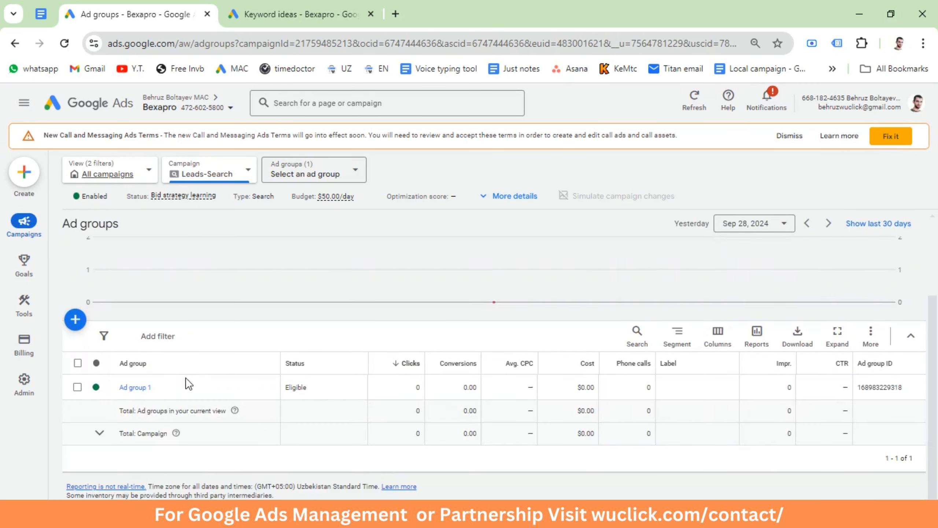
{"action": "left_click", "coordinate": [136, 387]}
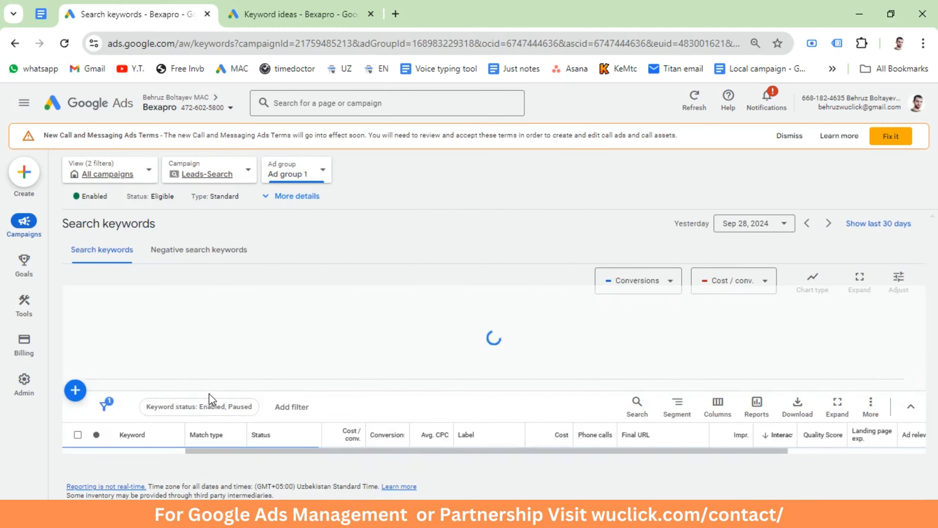
{"action": "scroll", "coordinate": [209, 394], "scroll_direction": "down", "scroll_amount": 5}
{"action": "scroll", "coordinate": [103, 364], "scroll_direction": "up", "scroll_amount": 5}
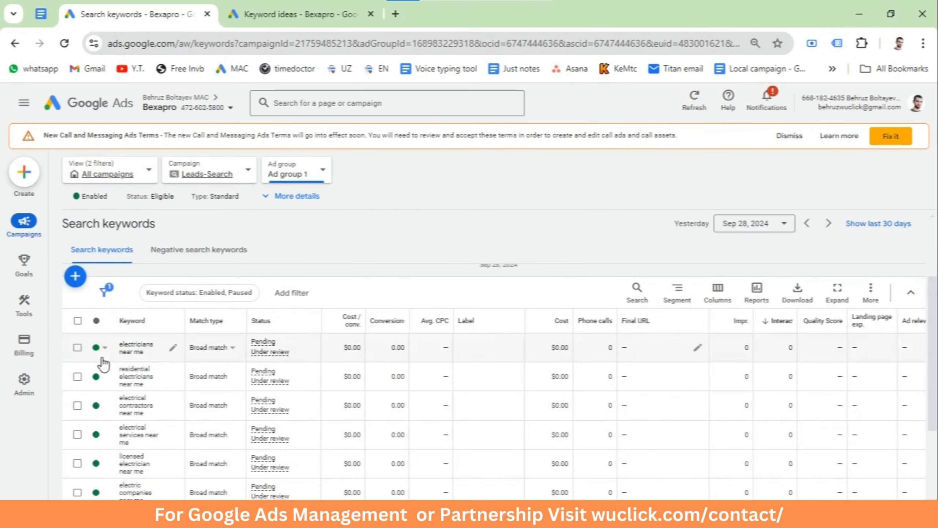
Step: Change the match type of all keywords in Ad group 1 to Phrase match without keeping the originals as duplicates
{"action": "left_click", "coordinate": [77, 320]}
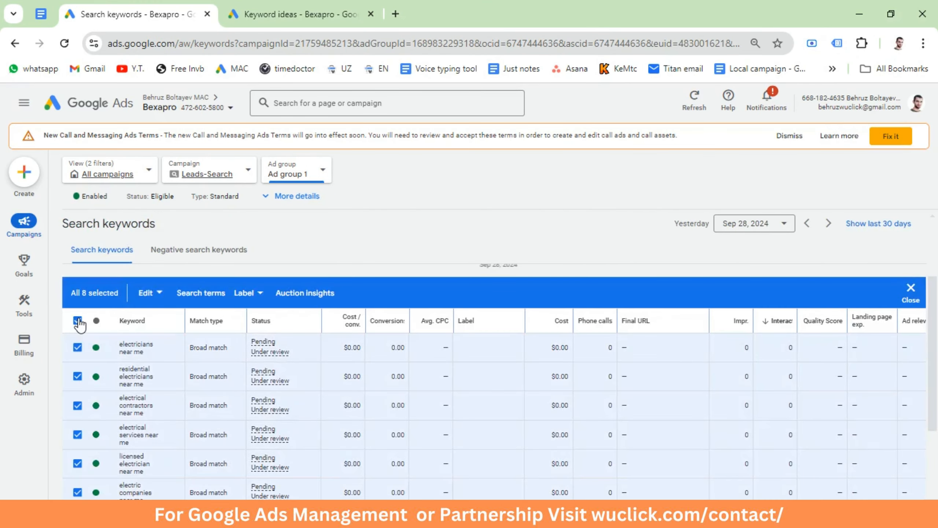
{"action": "left_click", "coordinate": [149, 292]}
{"action": "mouse_move", "coordinate": [83, 381]}
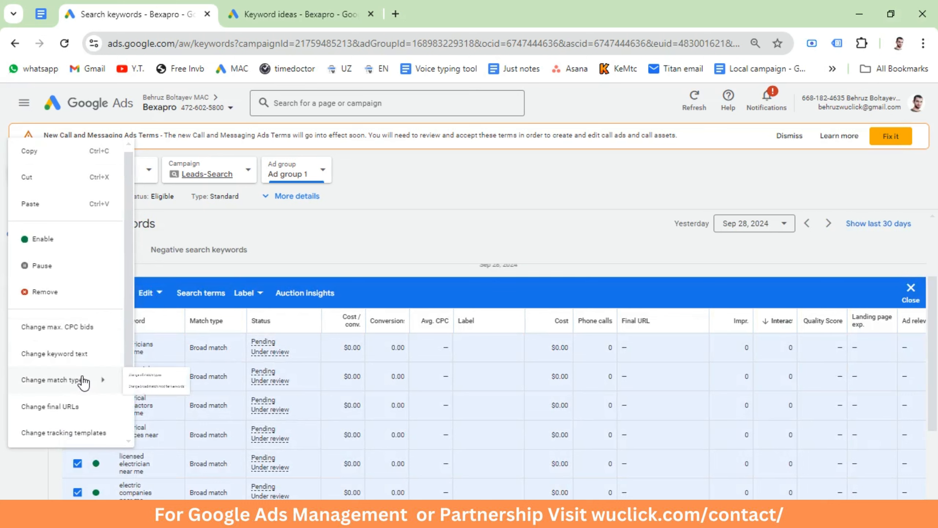
{"action": "left_click", "coordinate": [173, 385]}
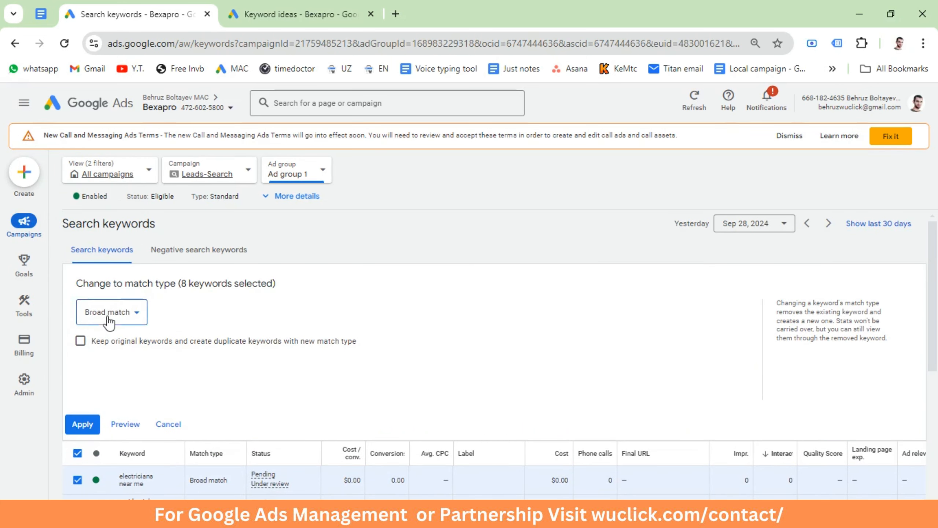
{"action": "left_click", "coordinate": [109, 317]}
{"action": "left_click", "coordinate": [101, 374]}
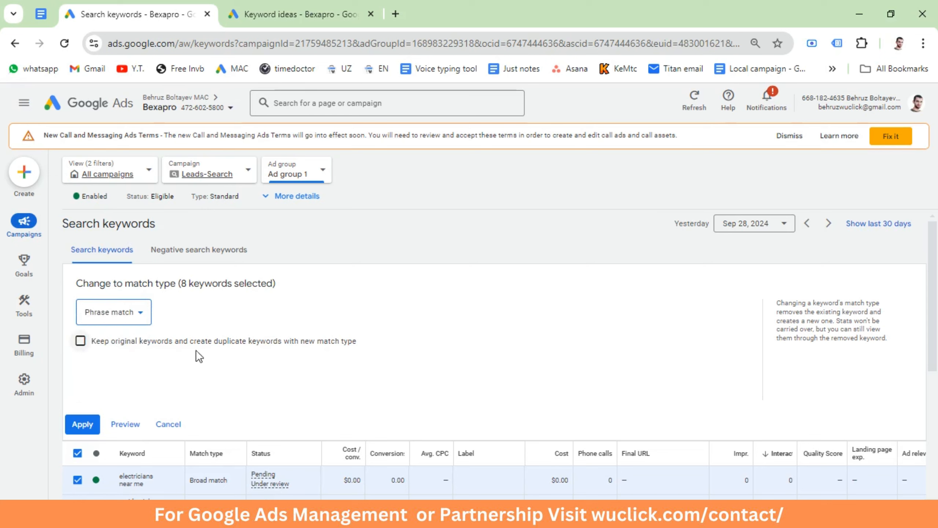
{"action": "left_click", "coordinate": [83, 425]}
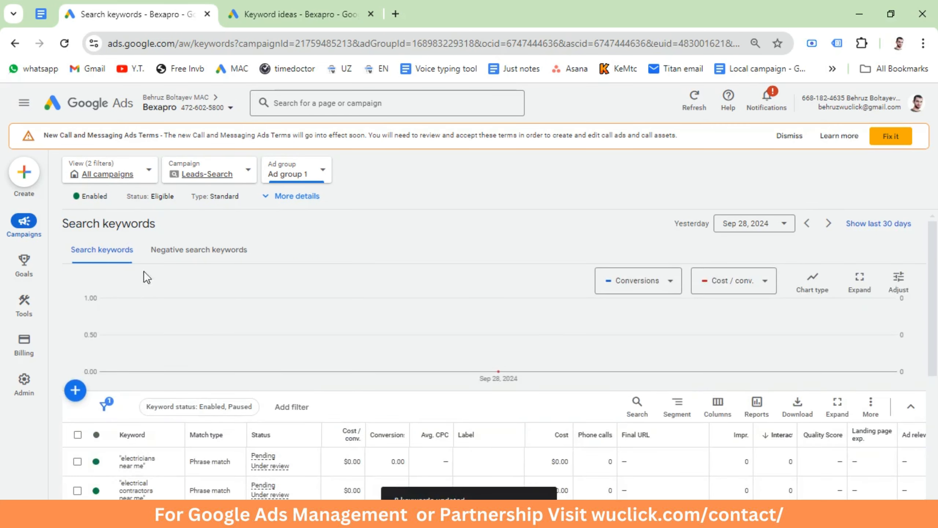
Step: Return to the campaigns list and examine the budget and conversions of the Leads-Search campaign
{"action": "mouse_move", "coordinate": [16, 233]}
{"action": "left_click", "coordinate": [90, 280]}
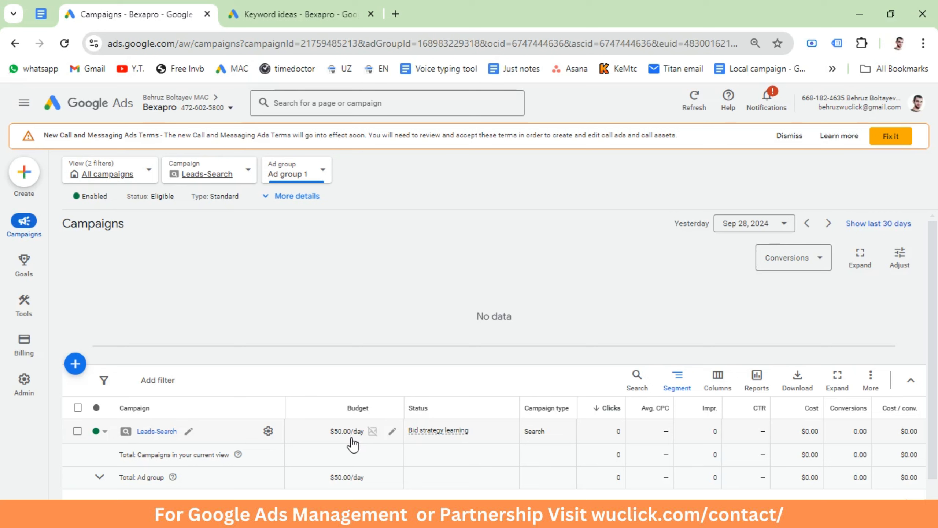
{"action": "left_click_drag", "start_coordinate": [844, 432], "coordinate": [880, 438]}
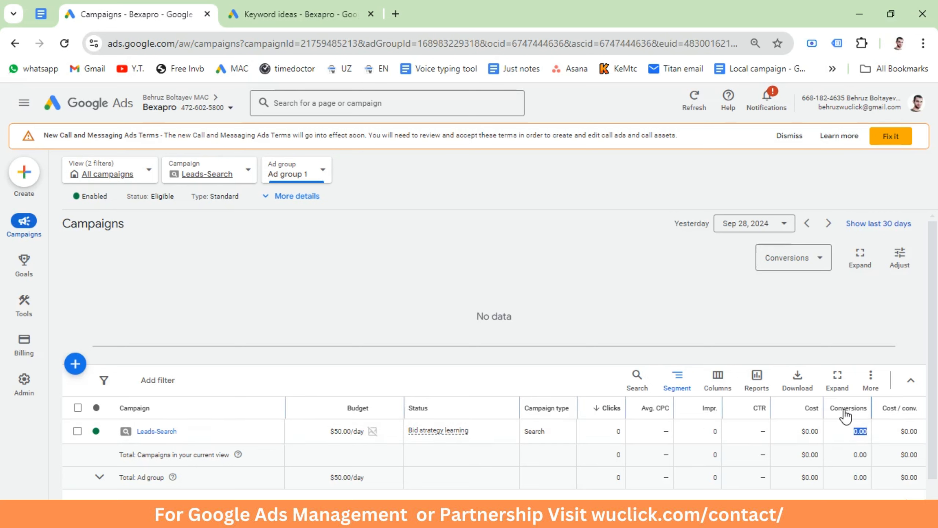